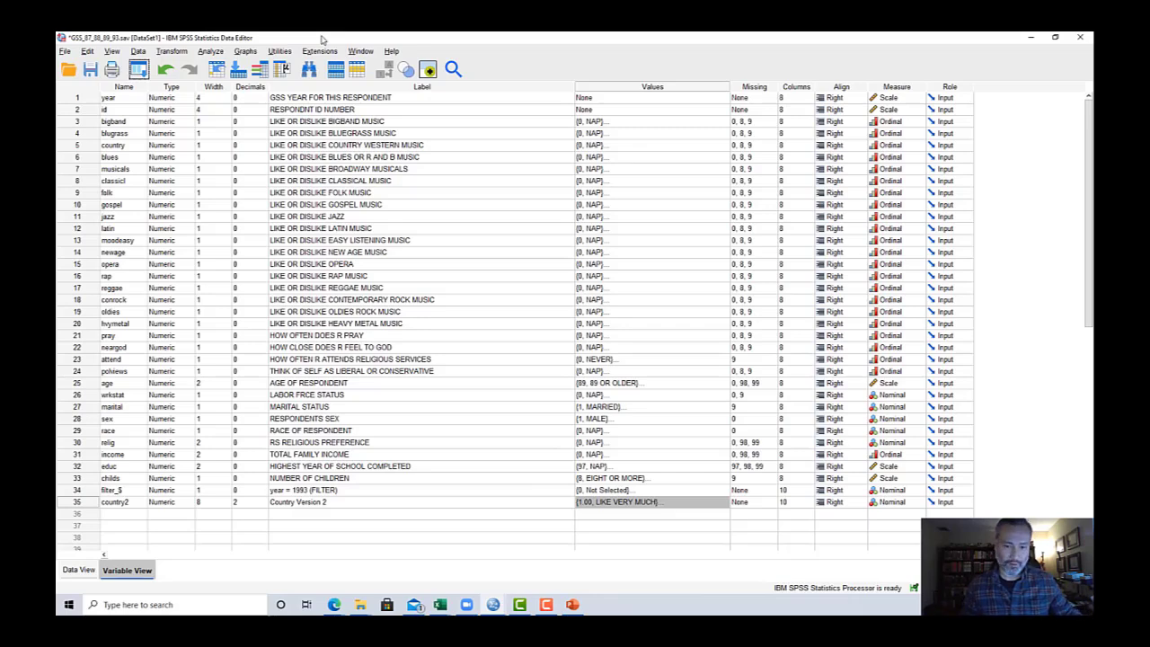
Step: Set up a crosstab with rap replacing country as the row variable against race, and paste its syntax
click(212, 51)
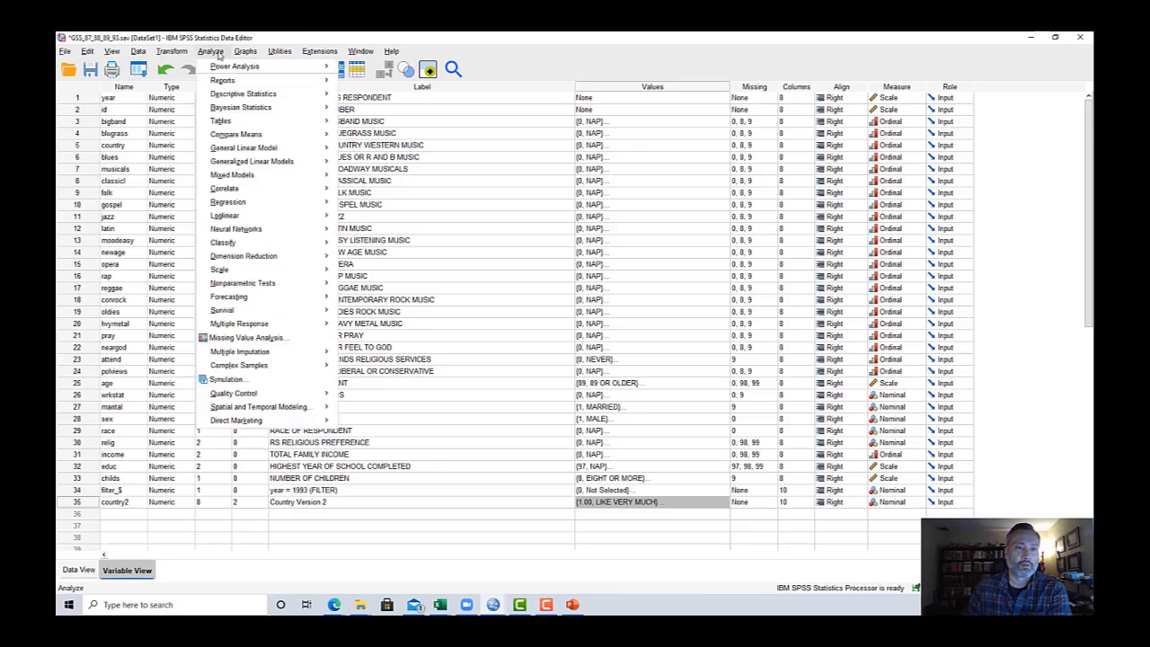
mouse_move(261, 94)
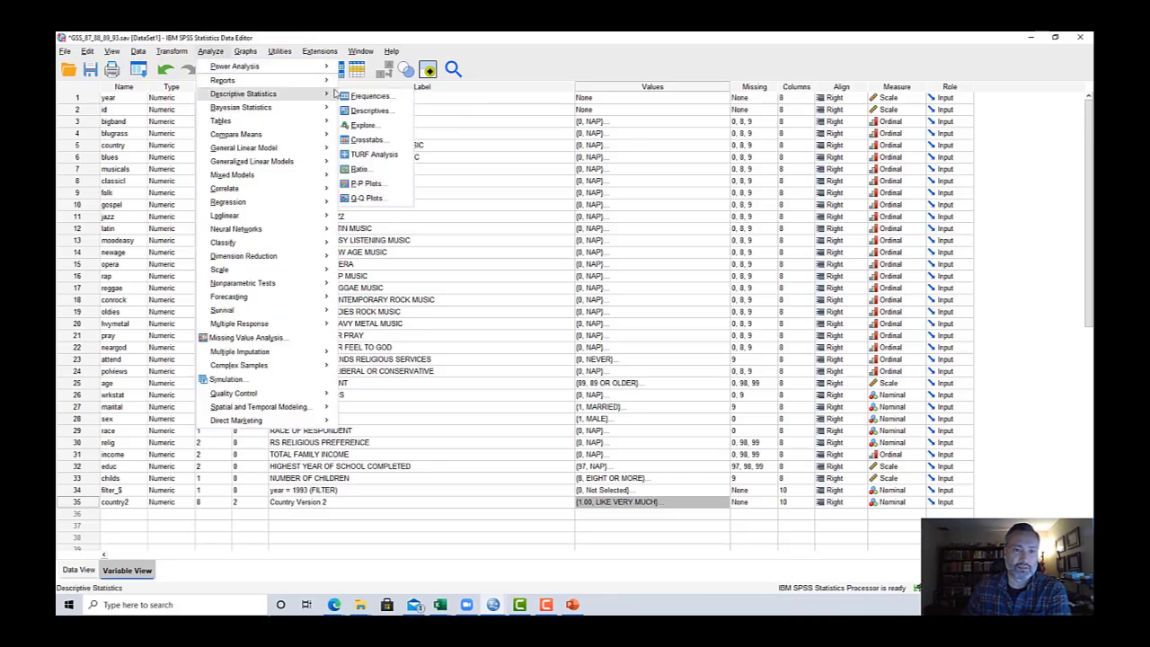
click(372, 137)
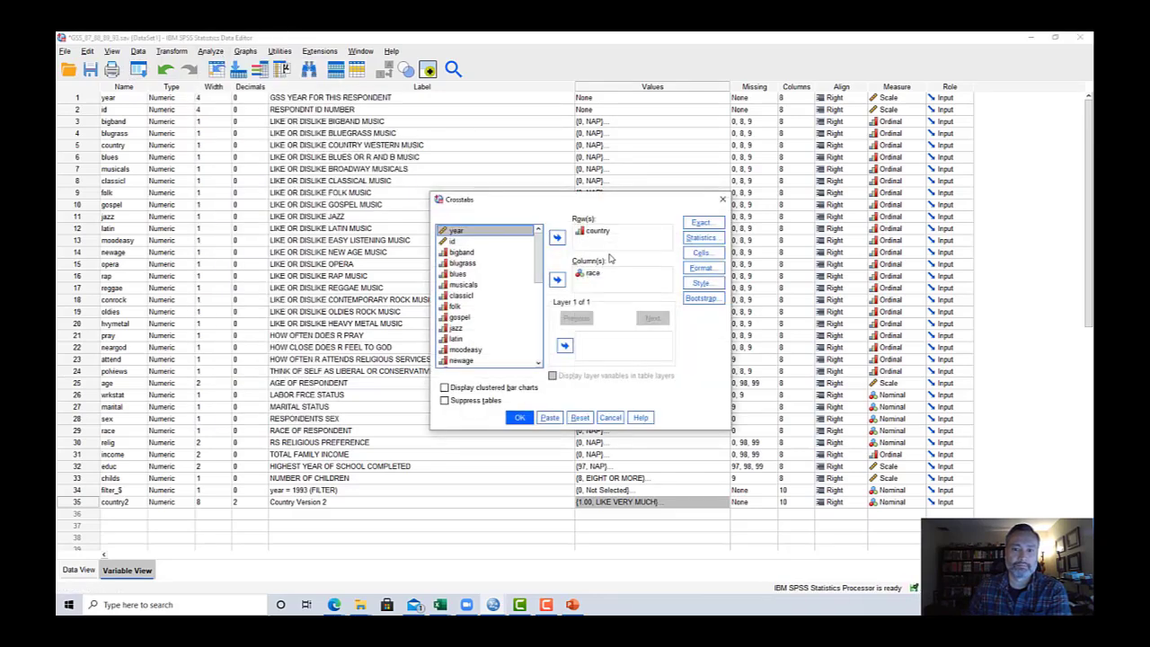
click(596, 231)
click(557, 237)
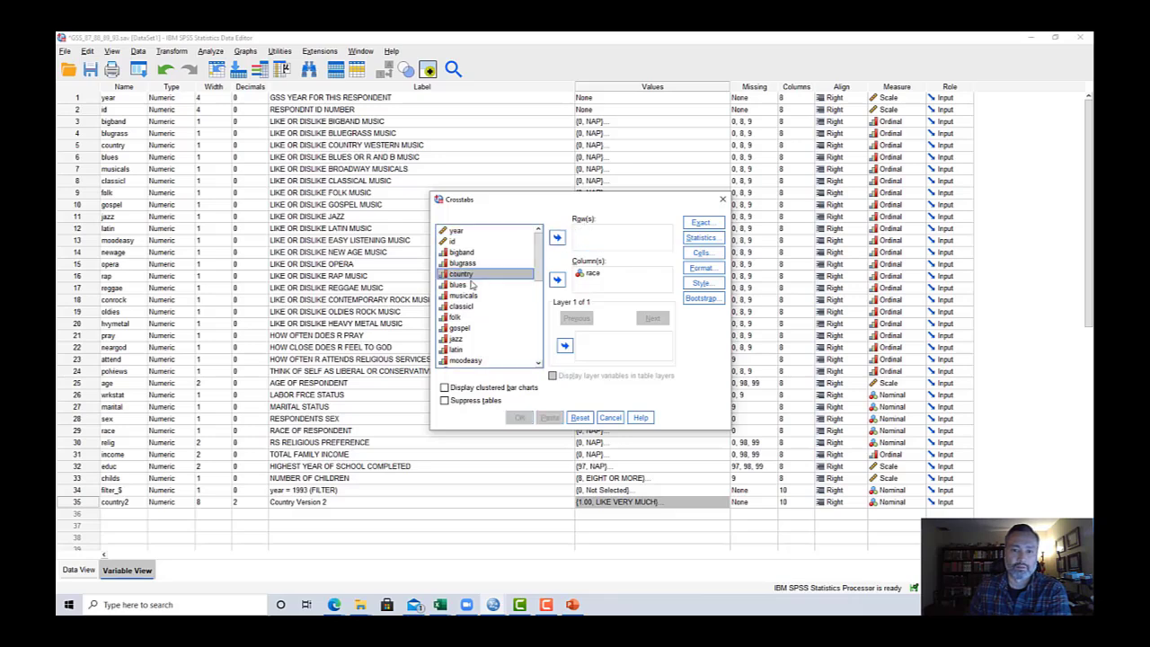
scroll(462, 308, down, 2)
click(456, 297)
click(557, 237)
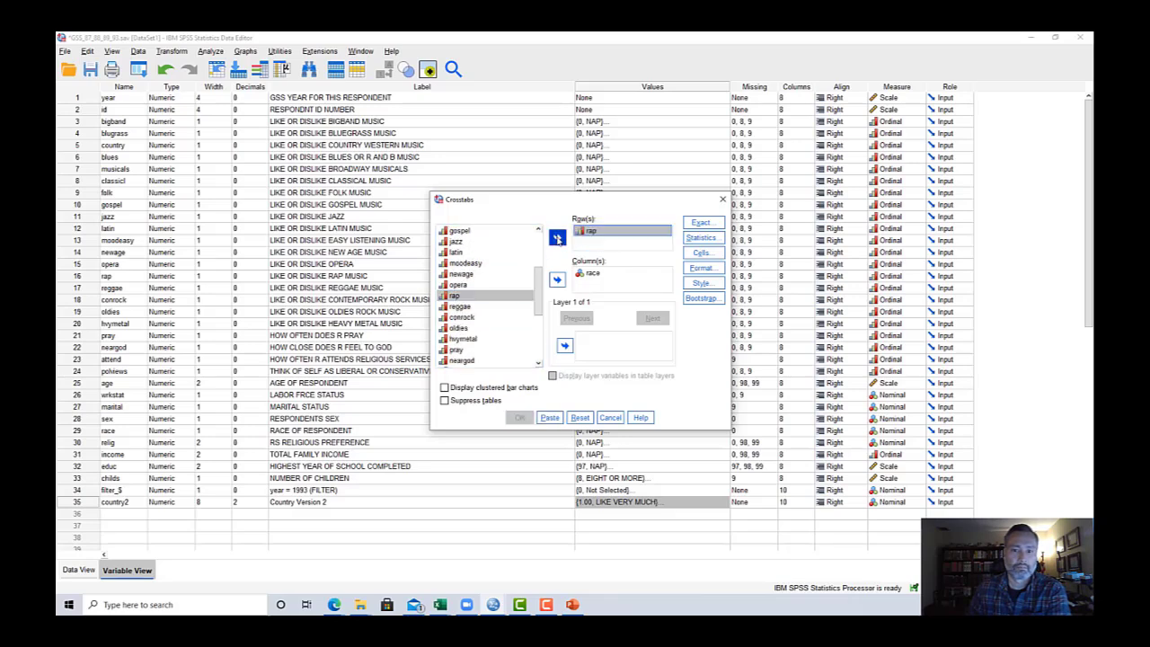
click(554, 420)
Step: Run only the newly pasted rap by race CROSSTABS block from the syntax file
mouse_move(572, 604)
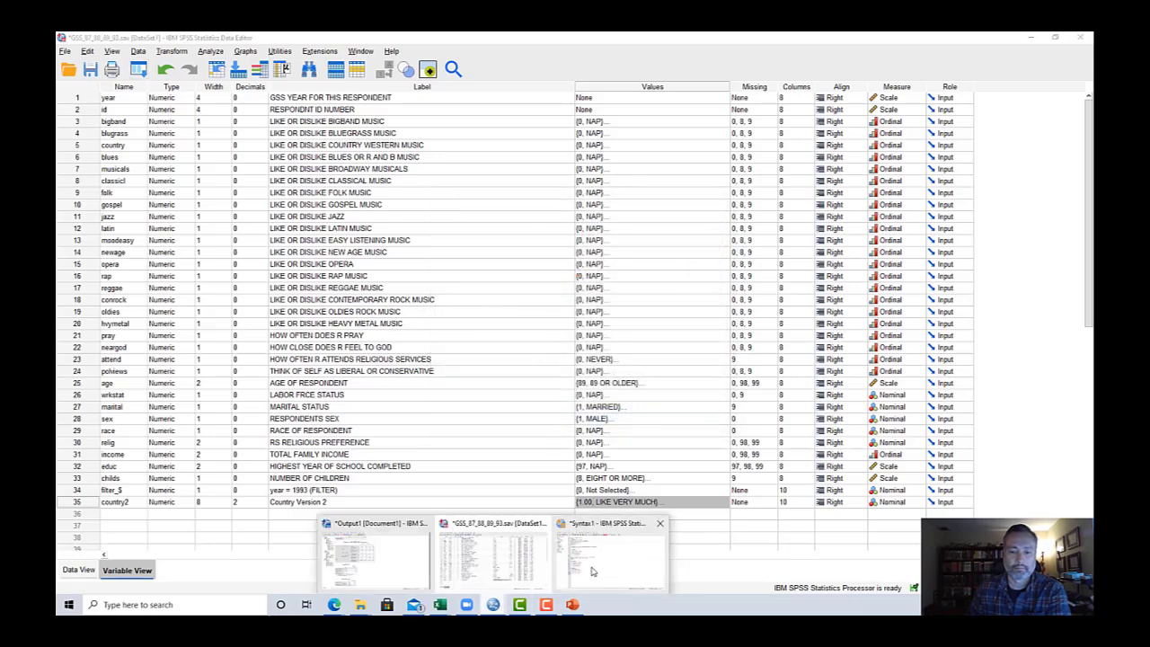
click(577, 578)
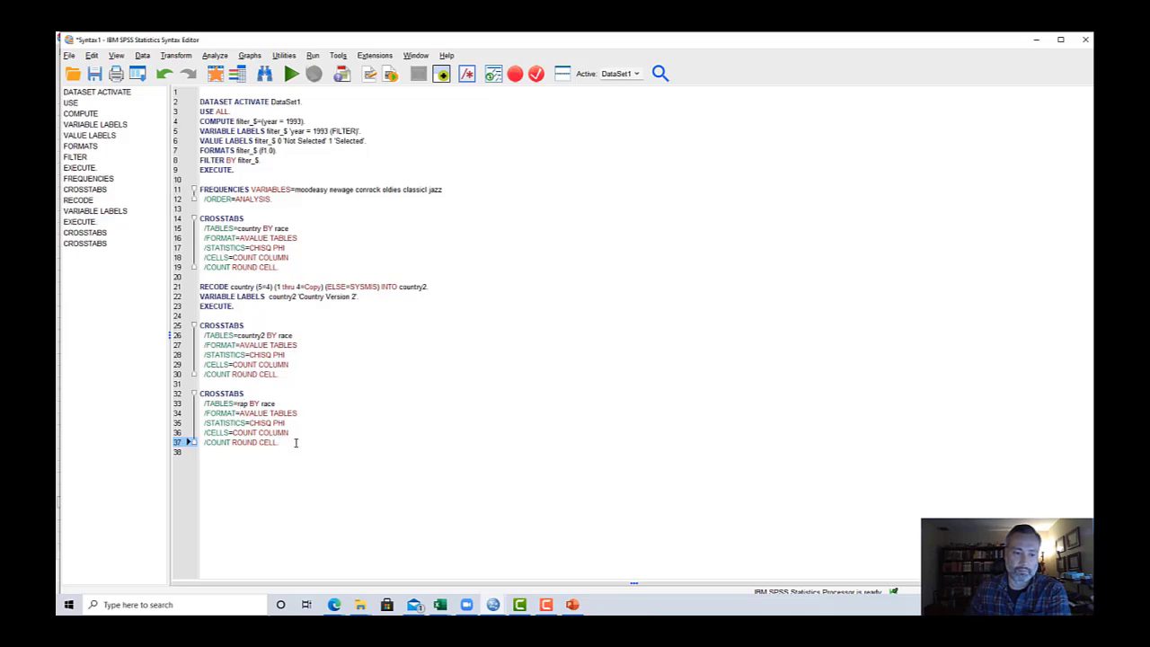
drag(291, 442, 199, 393)
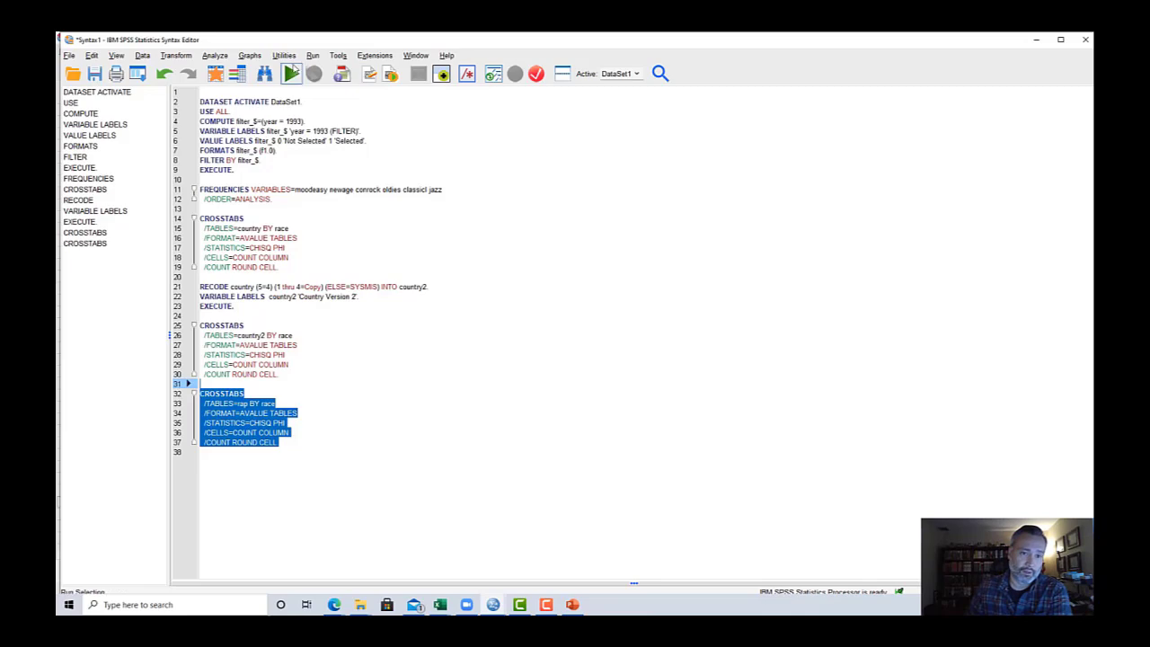
click(292, 76)
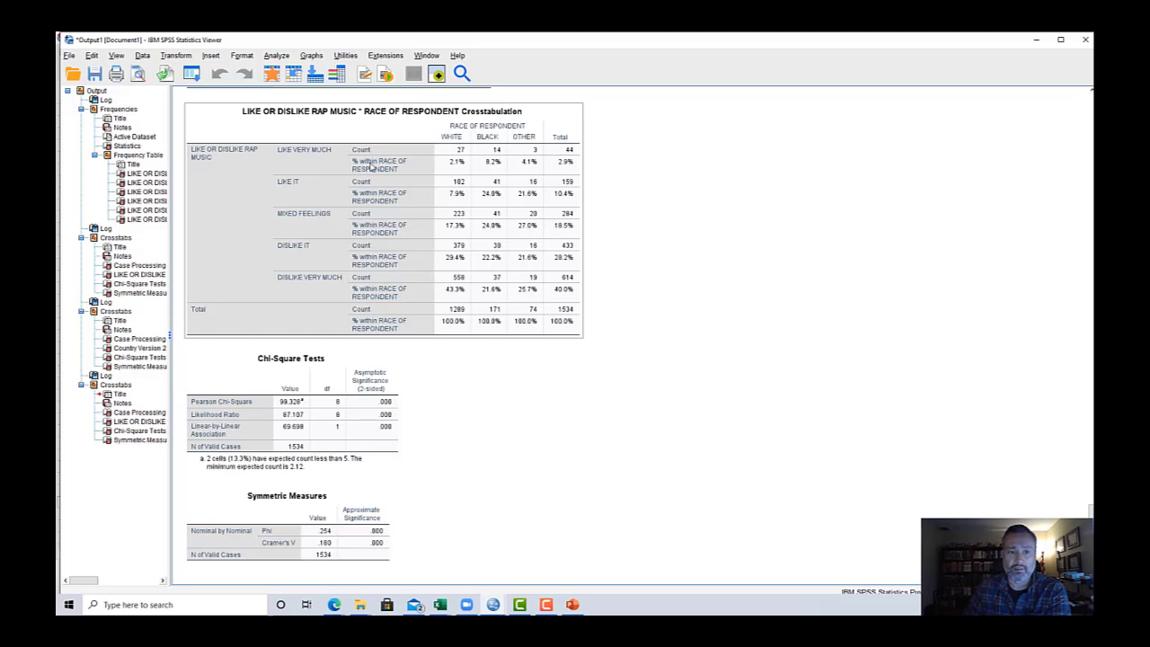
click(608, 265)
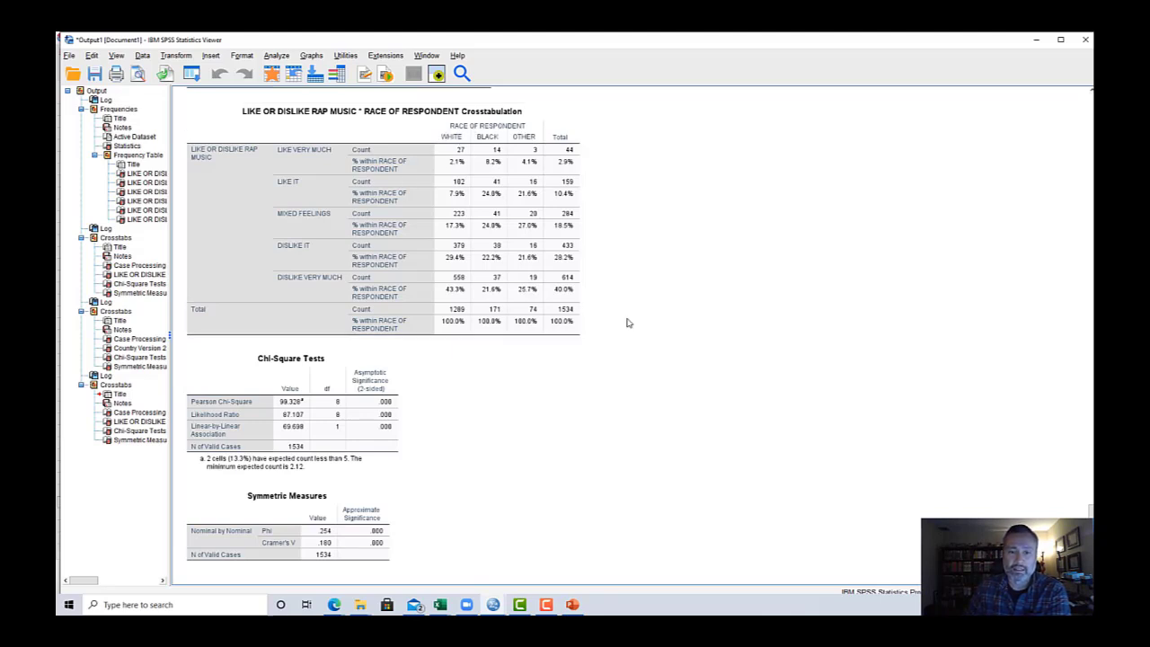
click(317, 88)
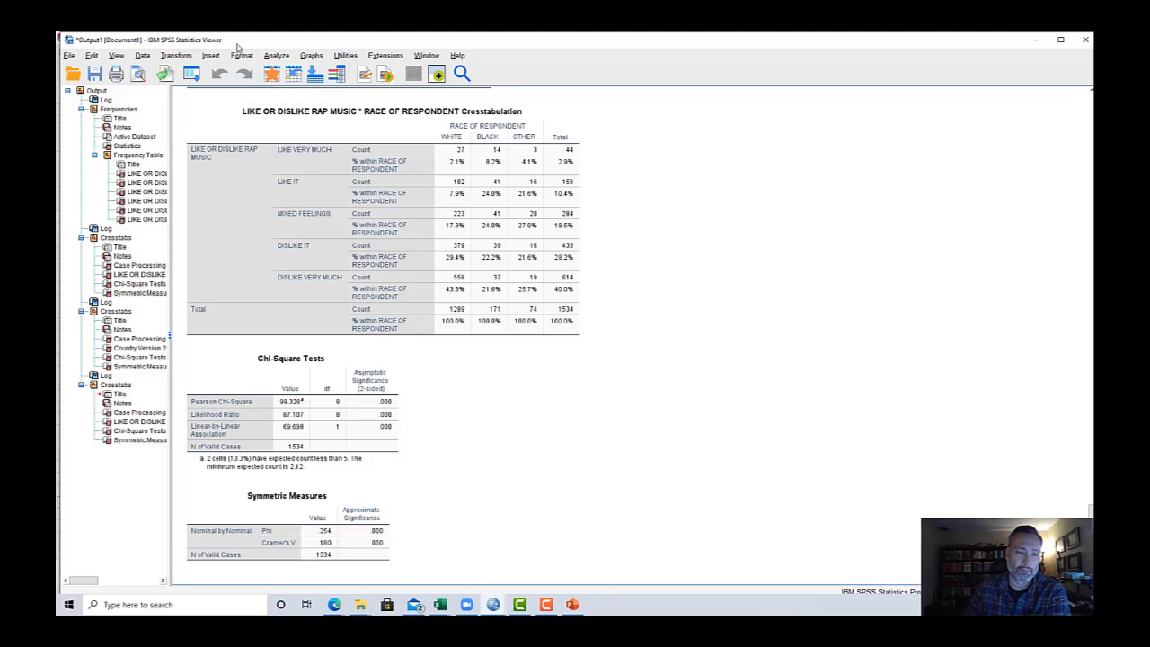
Step: Start a Recode into Different Variables and replace country with rap as the input variable
click(173, 55)
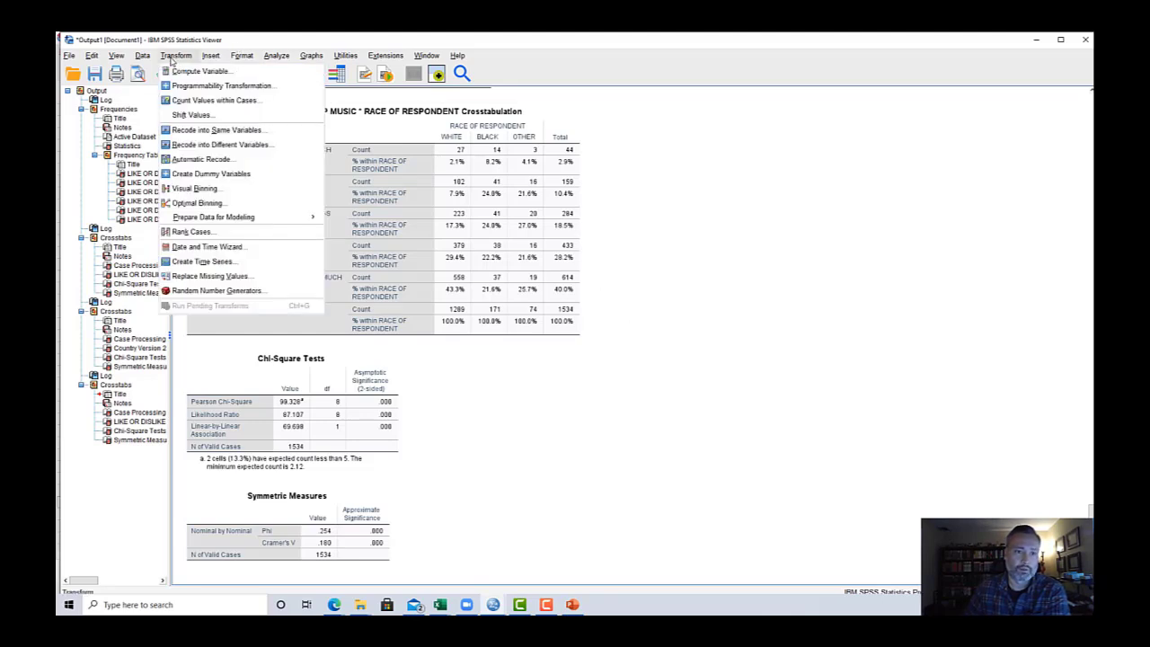
click(202, 148)
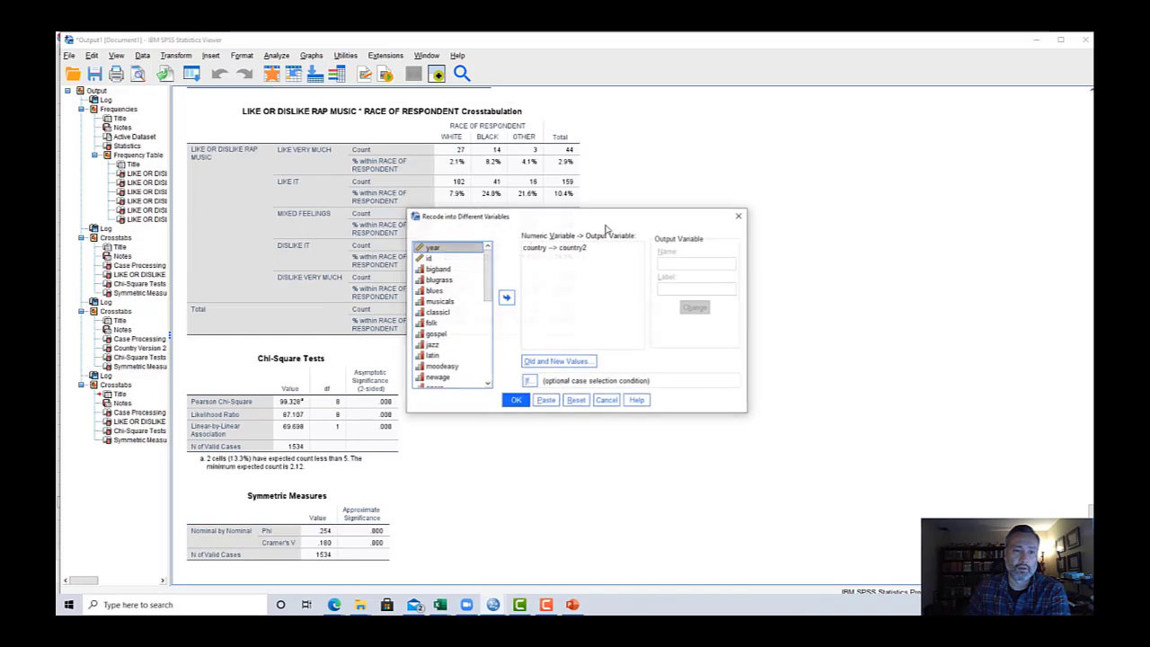
click(558, 249)
click(507, 298)
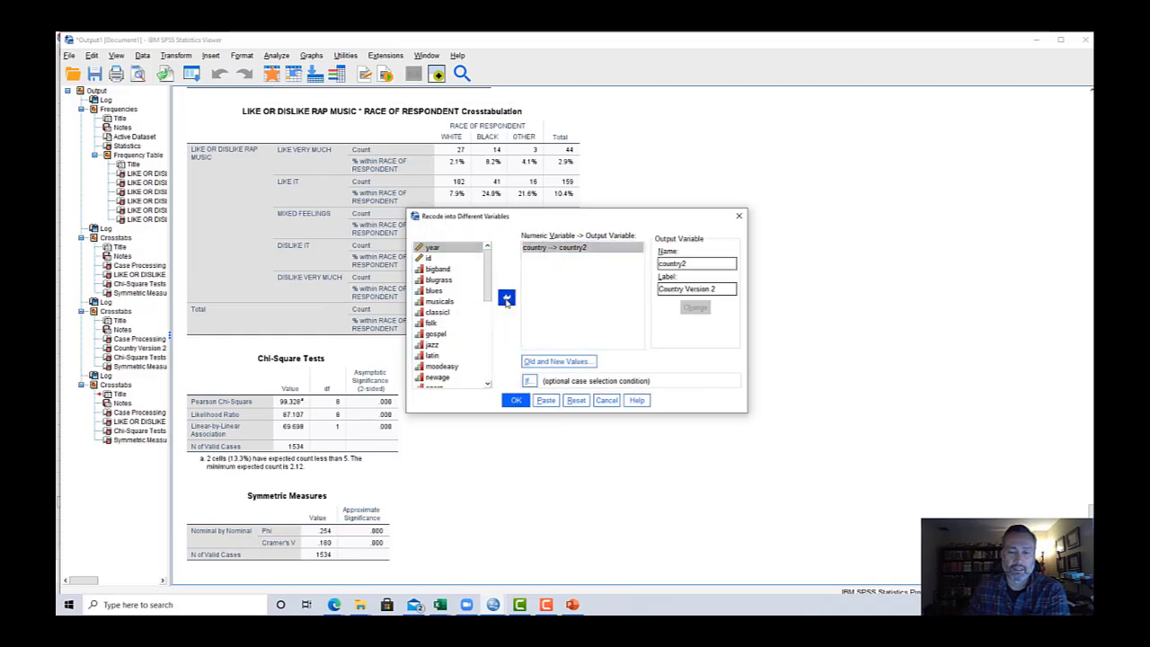
scroll(454, 314, down, 4)
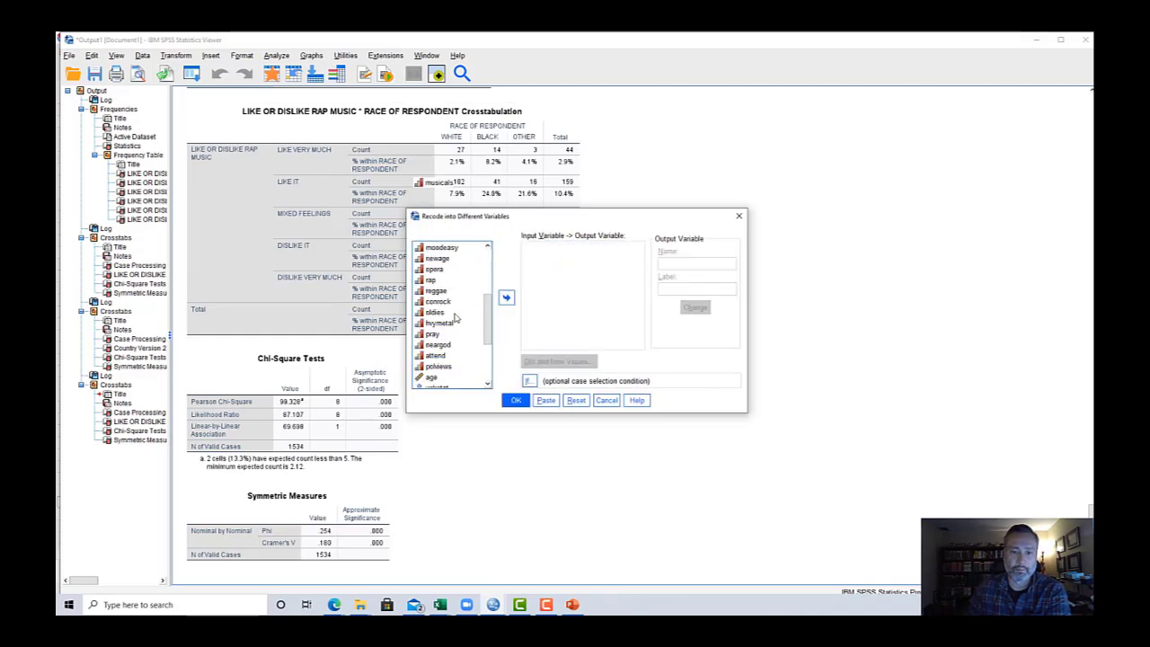
click(436, 279)
click(507, 297)
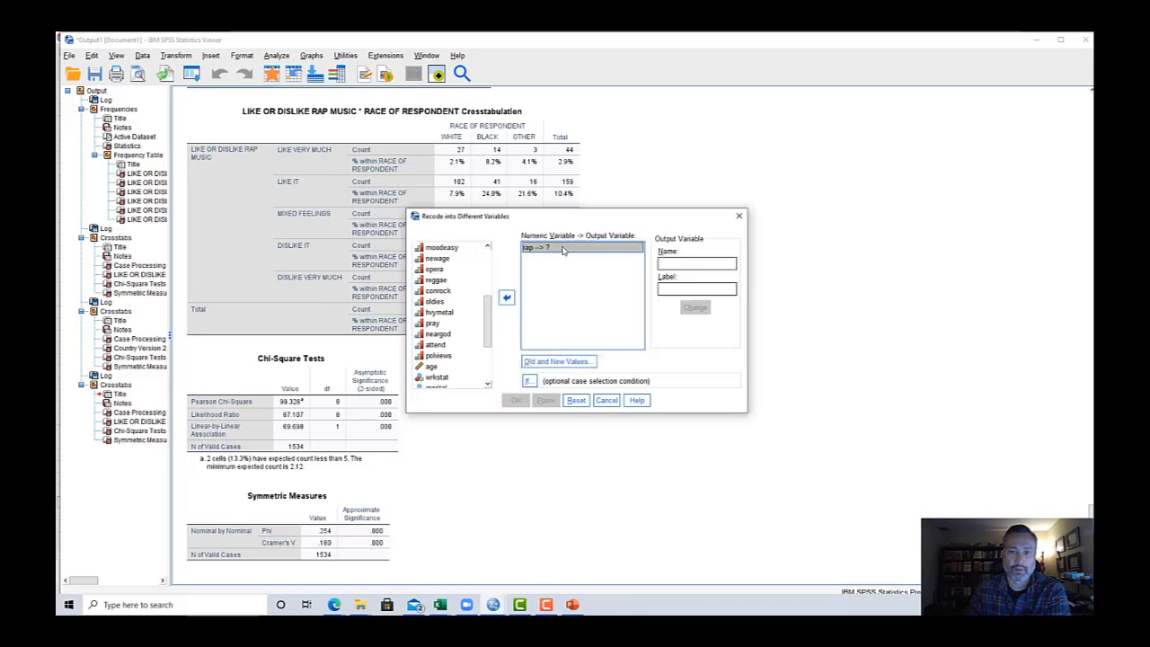
Step: Name the output variable rap2 with the label "Rap Version 2" and apply it to the rap recode
click(673, 263)
text(ra)
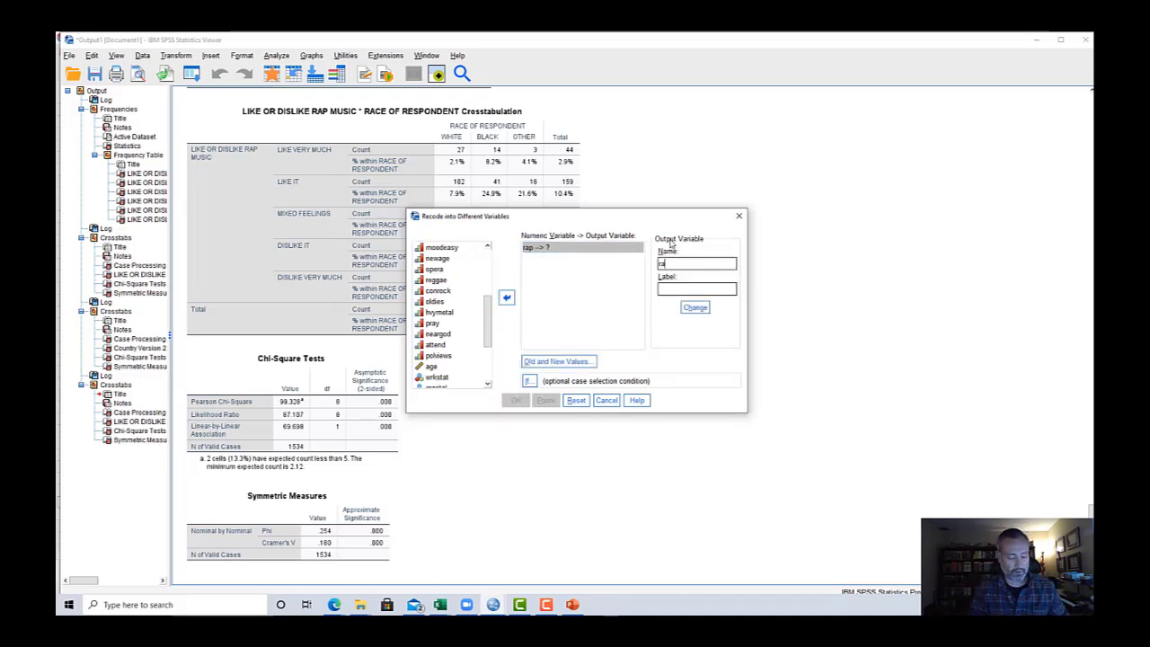
text(p2Rap Version 2)
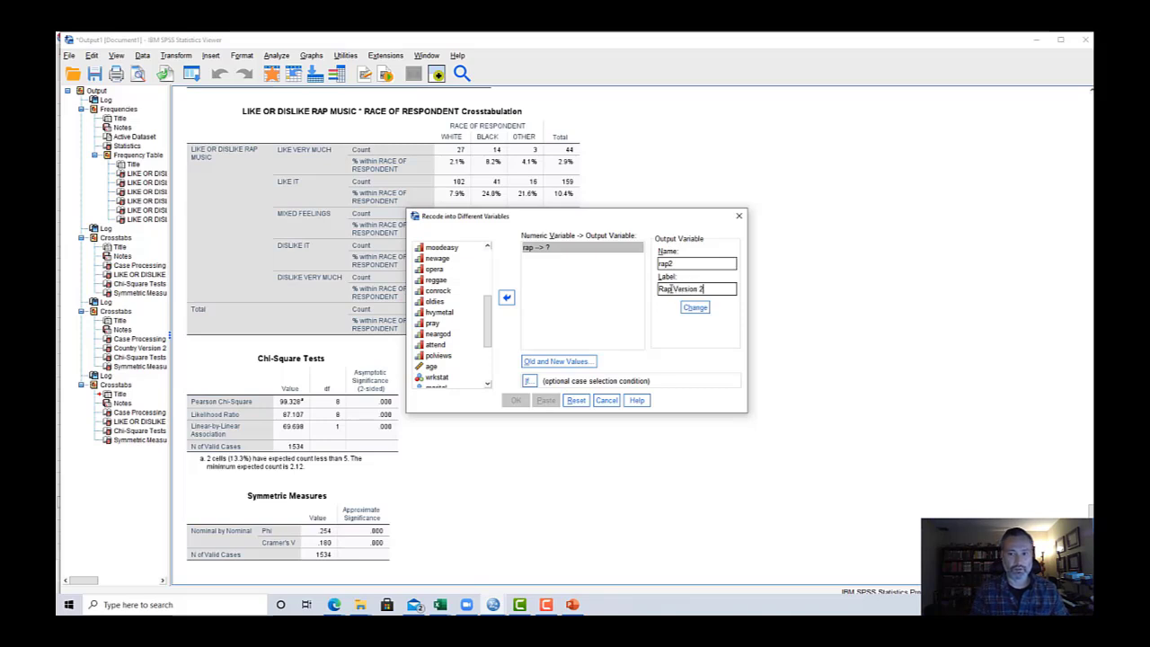
click(695, 307)
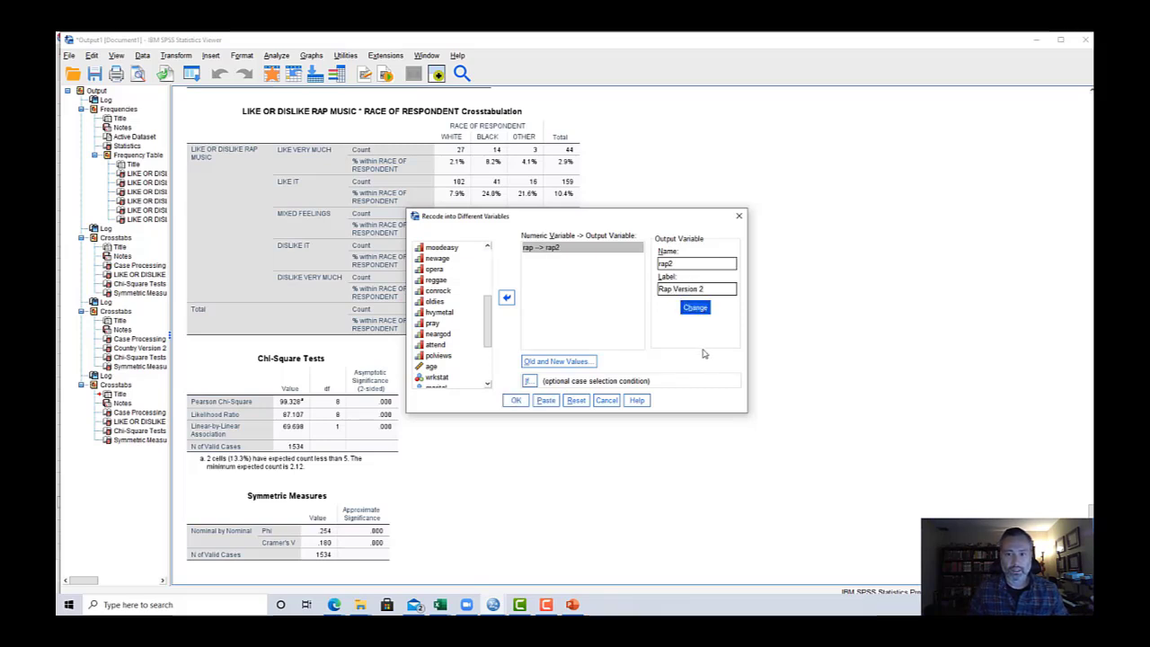
Step: Remove all the old-to-new value rules left over from the country recode
click(558, 362)
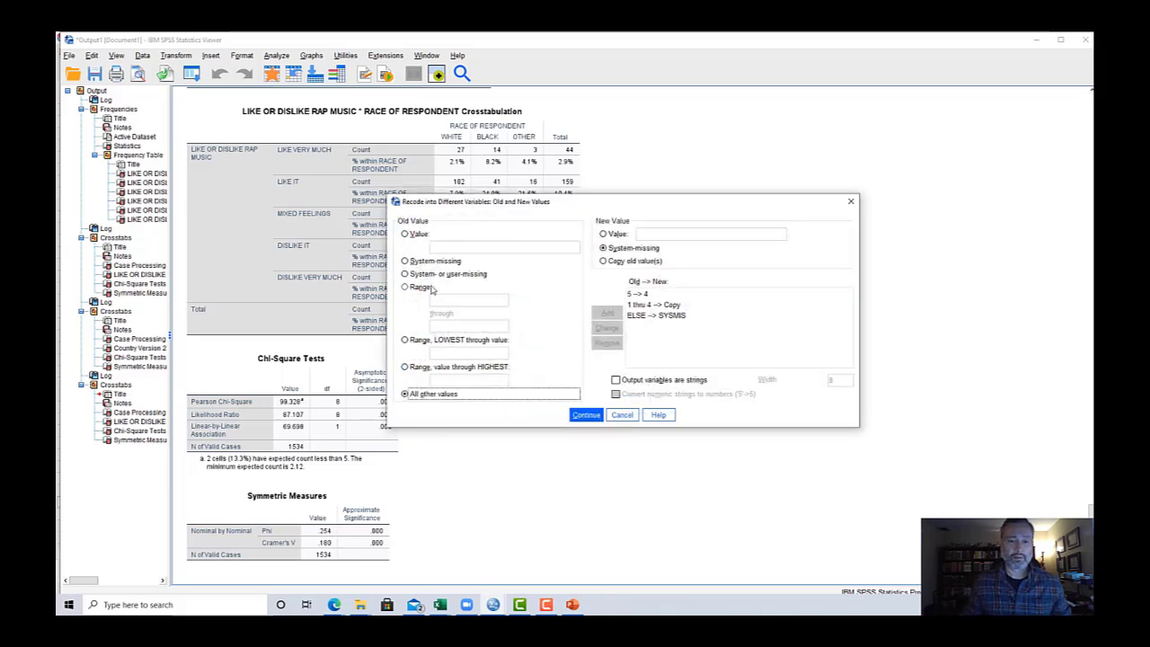
click(649, 294)
click(611, 342)
click(609, 342)
click(609, 342)
Step: Add a recode rule that copies the old values in the range 2 through 5
click(443, 286)
click(468, 299)
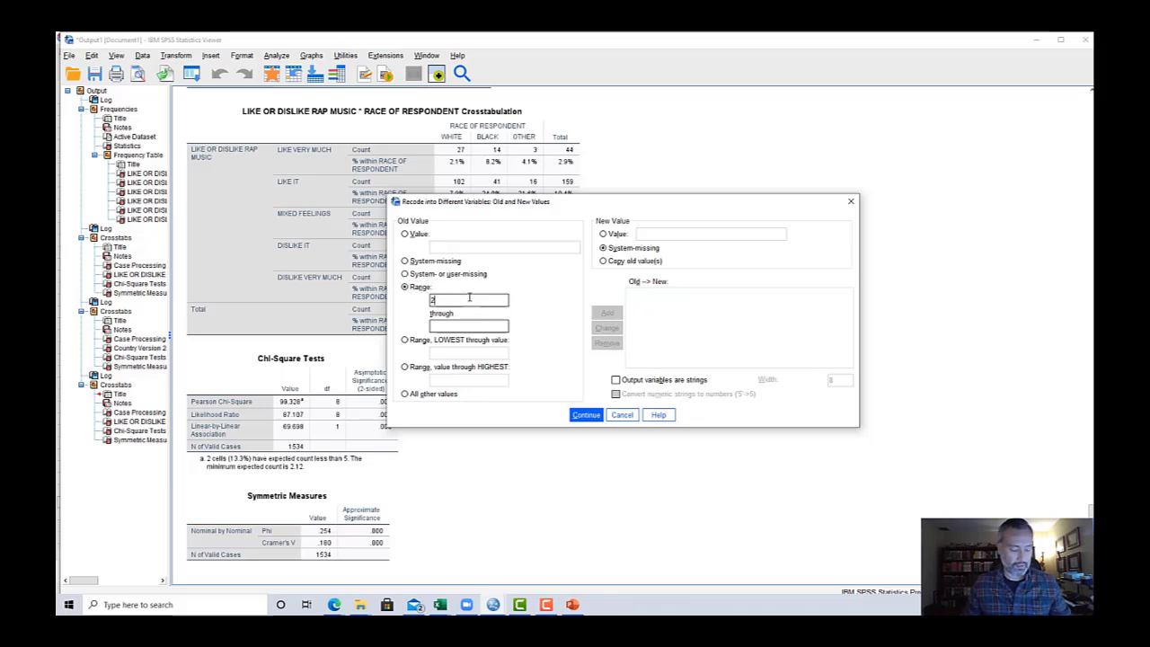
text(5)
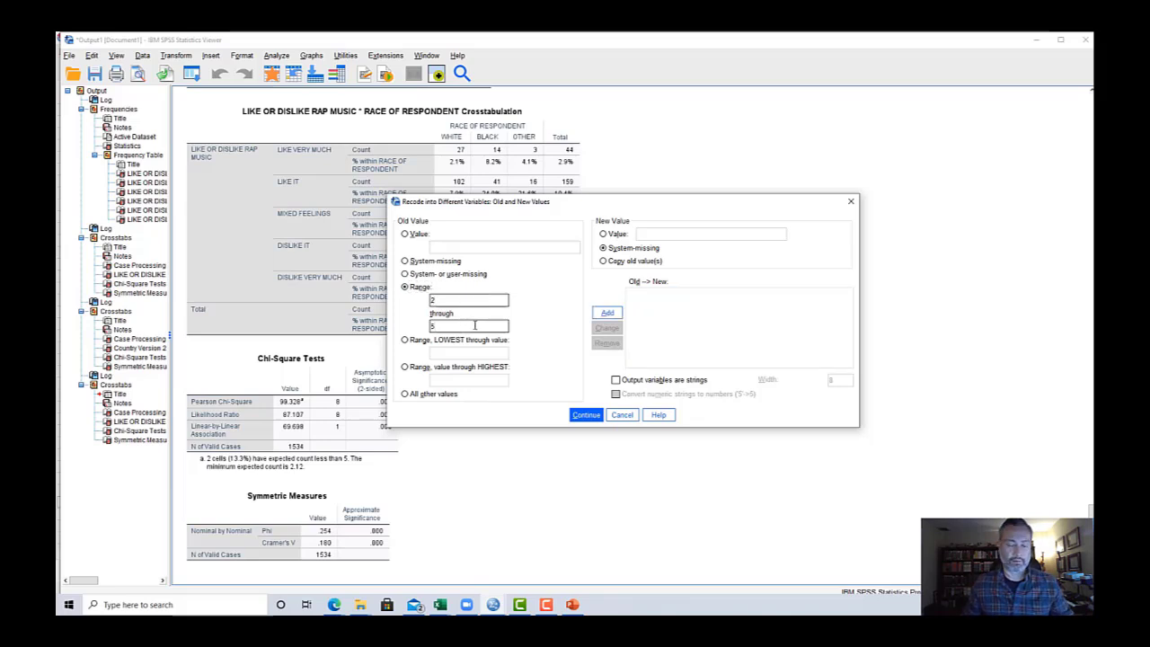
click(604, 260)
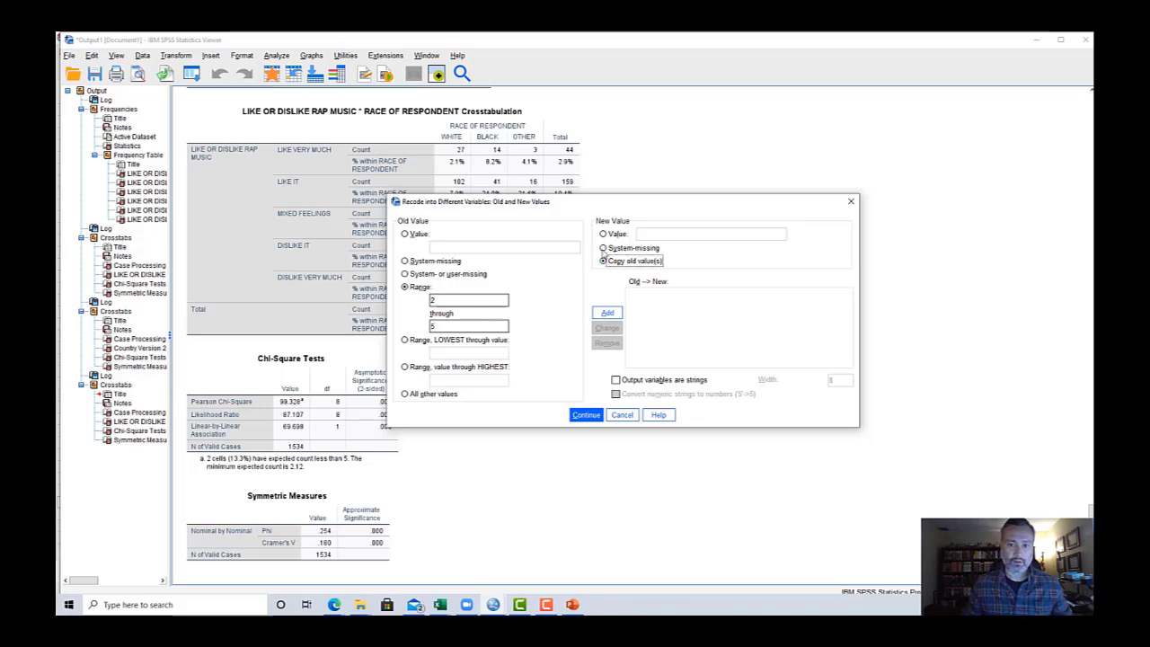
click(607, 313)
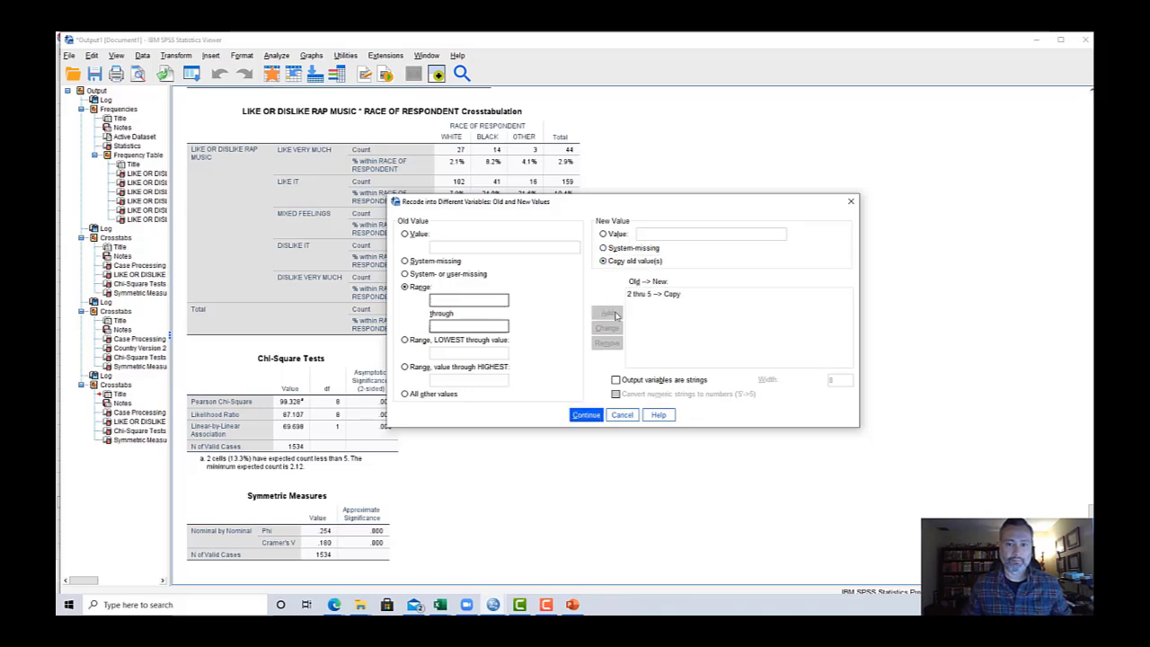
Step: Add a recode rule that changes old value 1 to new value 2, and accept the rules
click(405, 234)
click(464, 249)
text(1)
click(618, 235)
text(2)
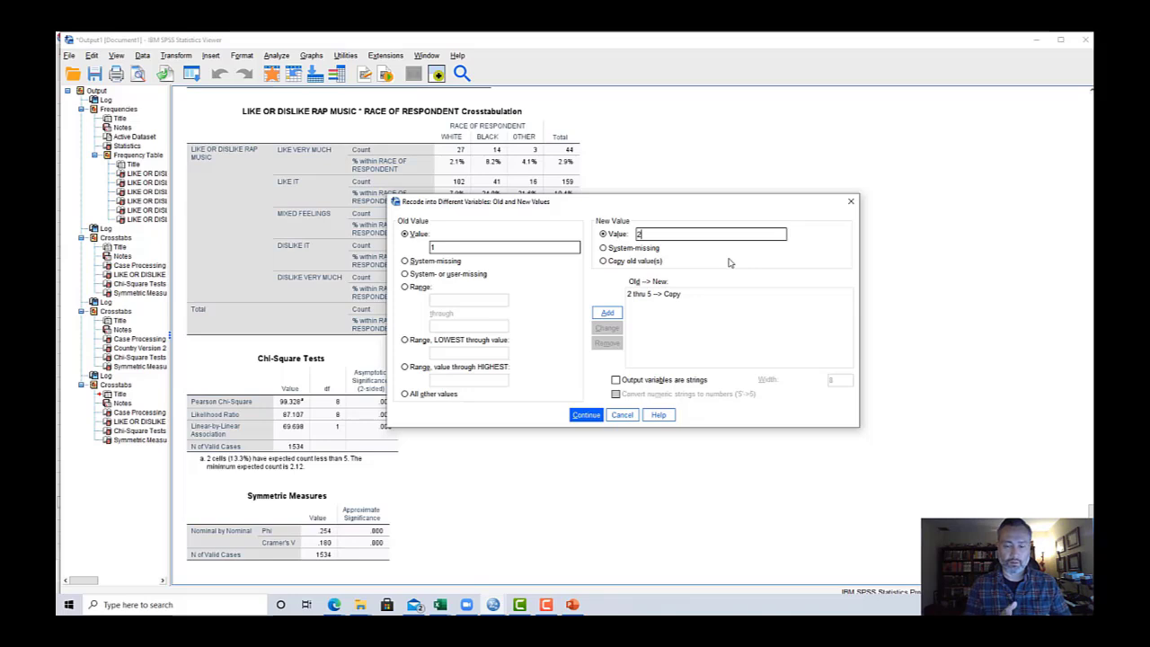
click(607, 313)
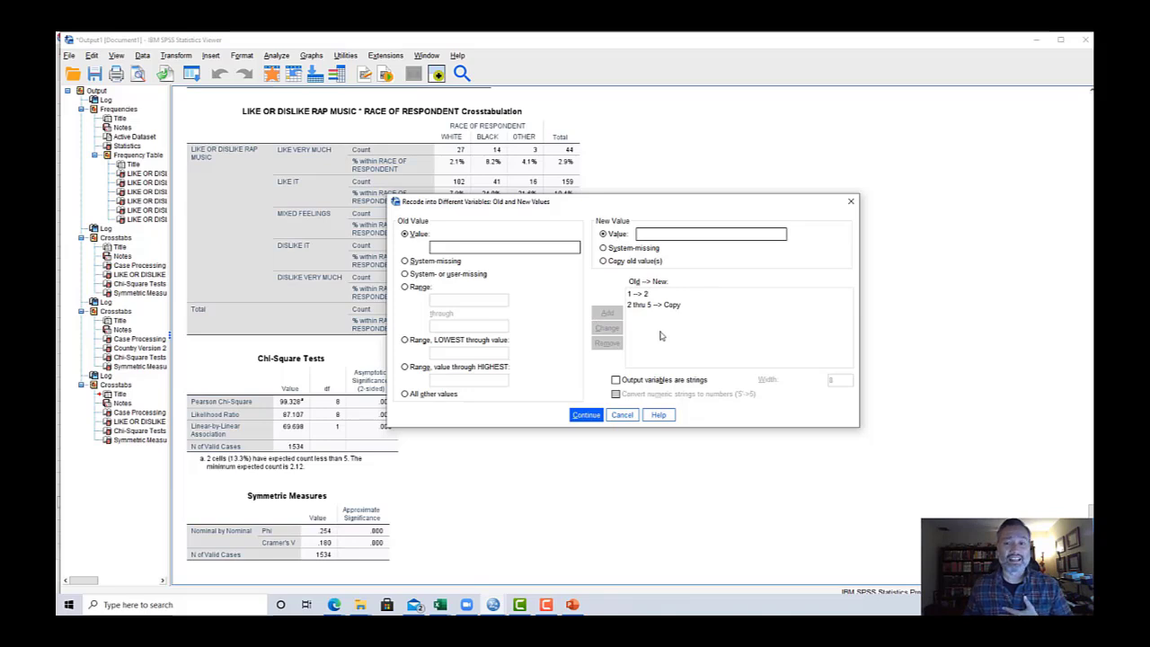
click(589, 417)
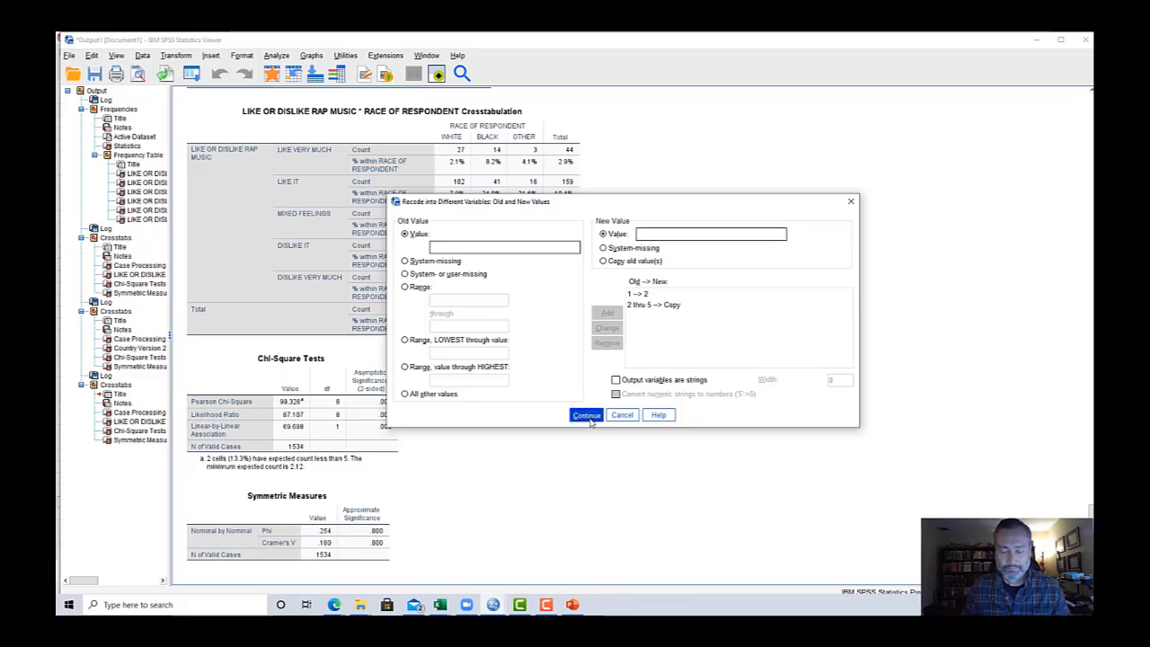
click(588, 416)
Step: Paste the rap2 recode into the syntax file and run just that block
click(548, 401)
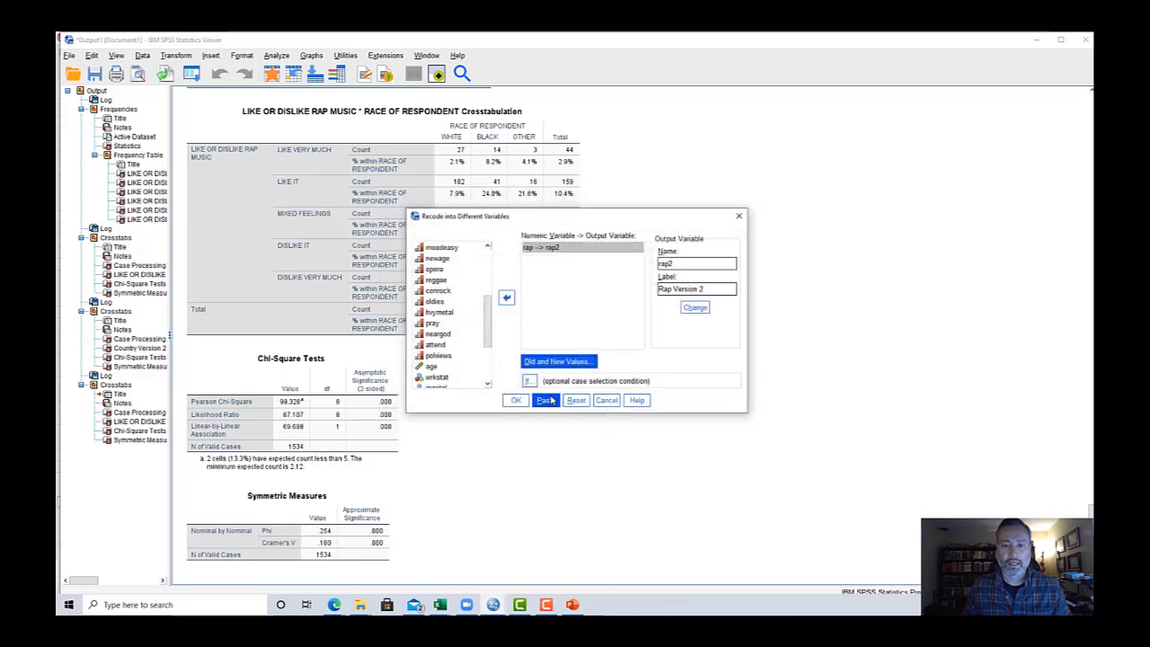
mouse_move(546, 602)
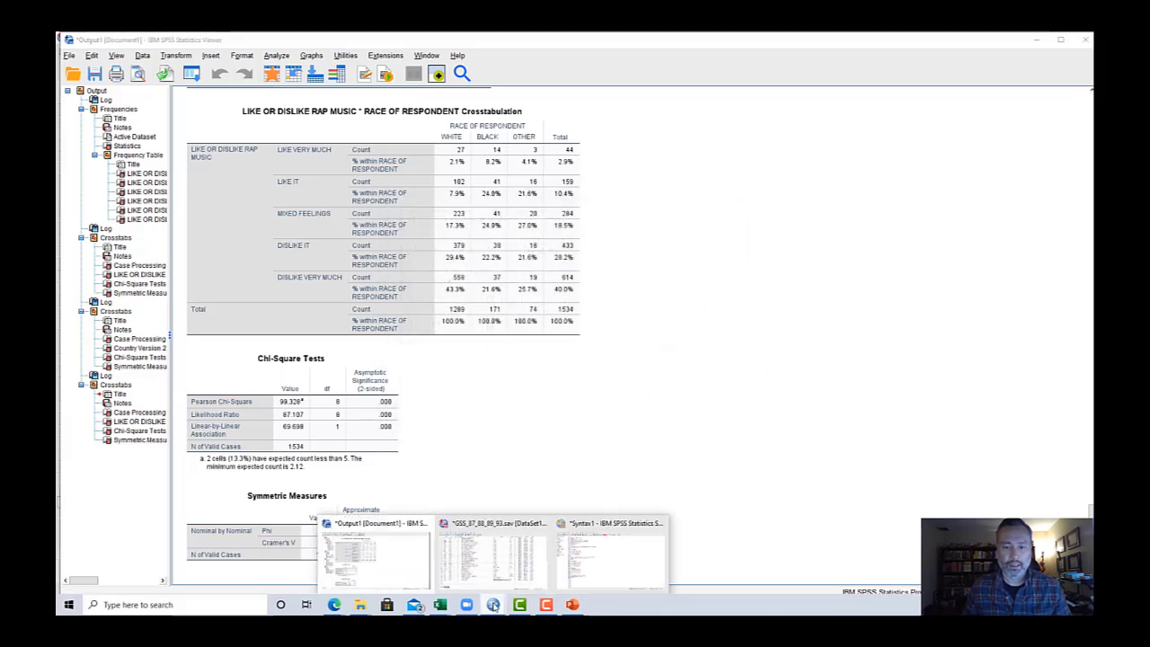
click(611, 539)
drag(267, 483, 200, 461)
click(291, 73)
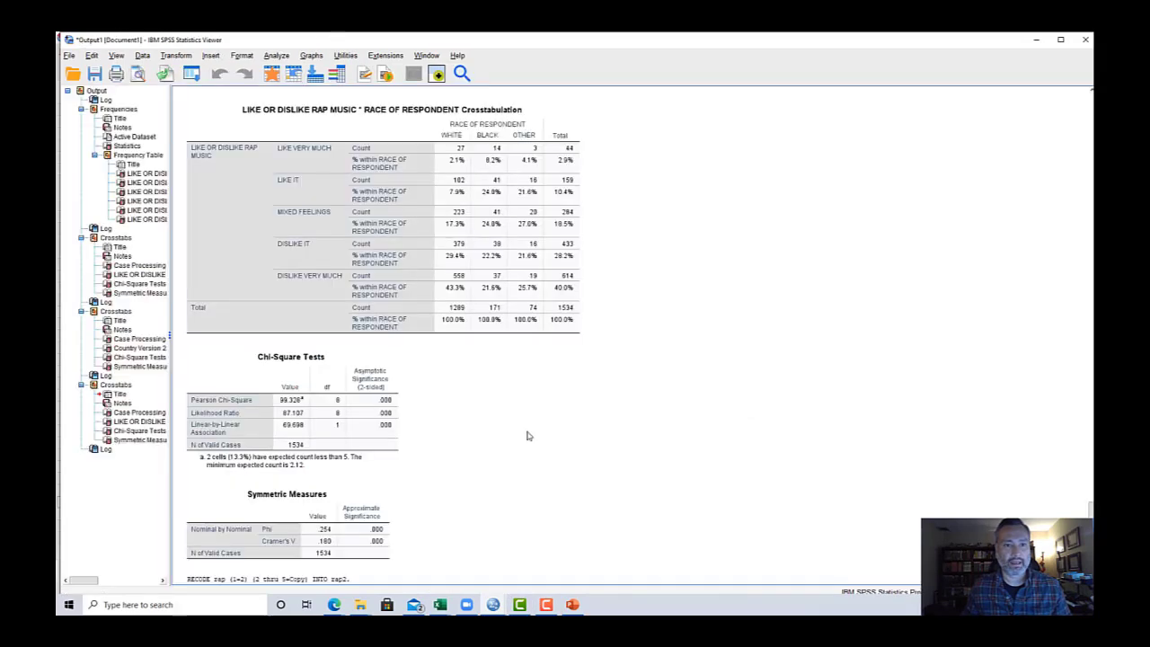
Step: In the data file's variable definitions, copy the value labels of oldies to the new rap2 variable
mouse_move(519, 602)
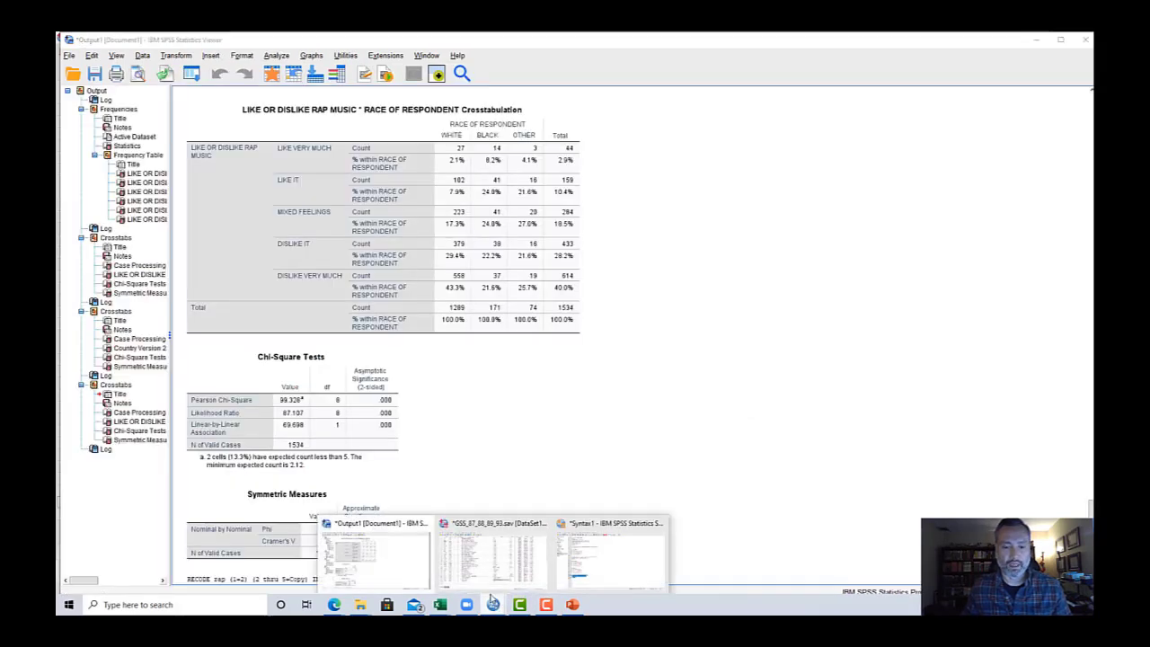
click(458, 564)
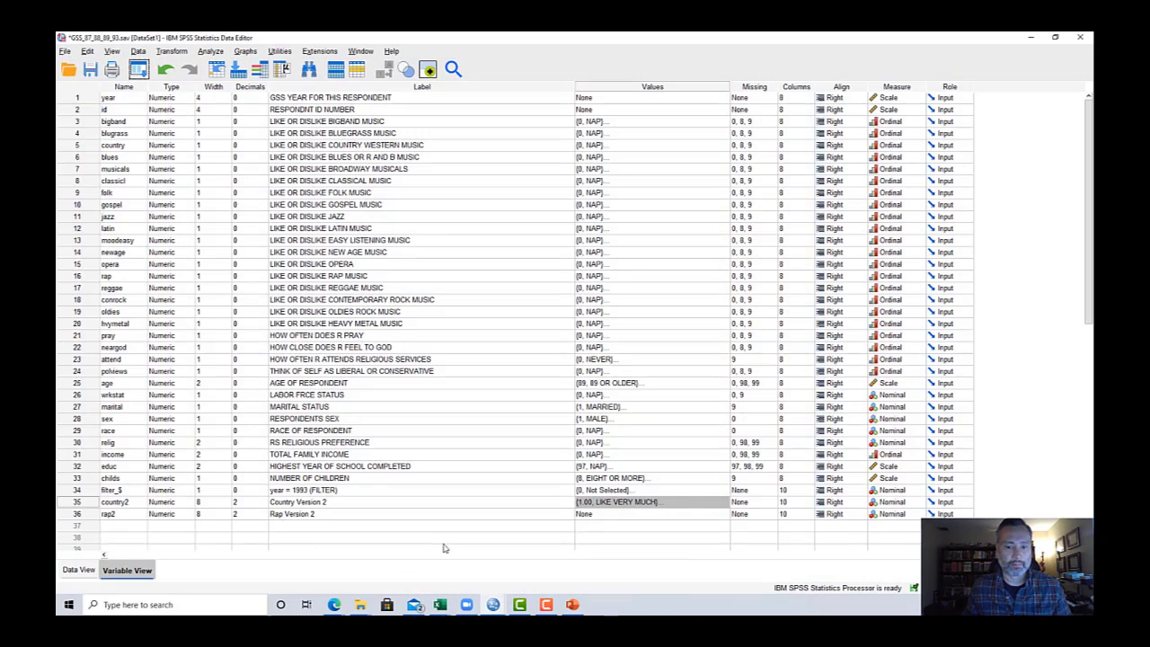
click(608, 515)
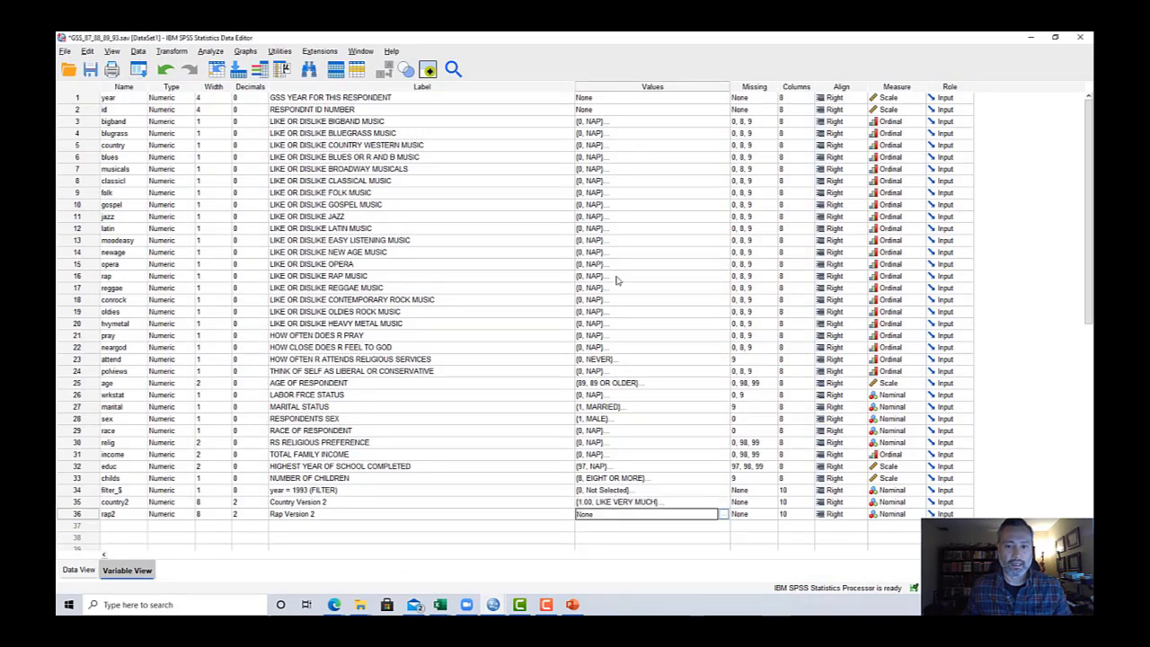
click(608, 312)
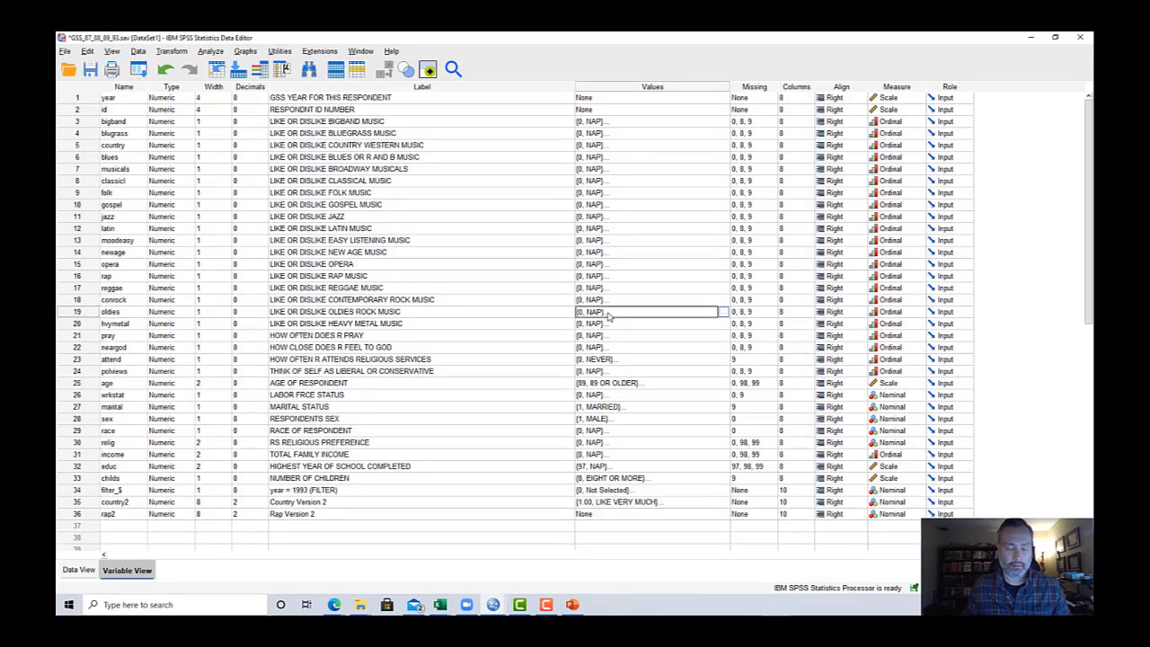
click(607, 515)
key(ctrl+v)
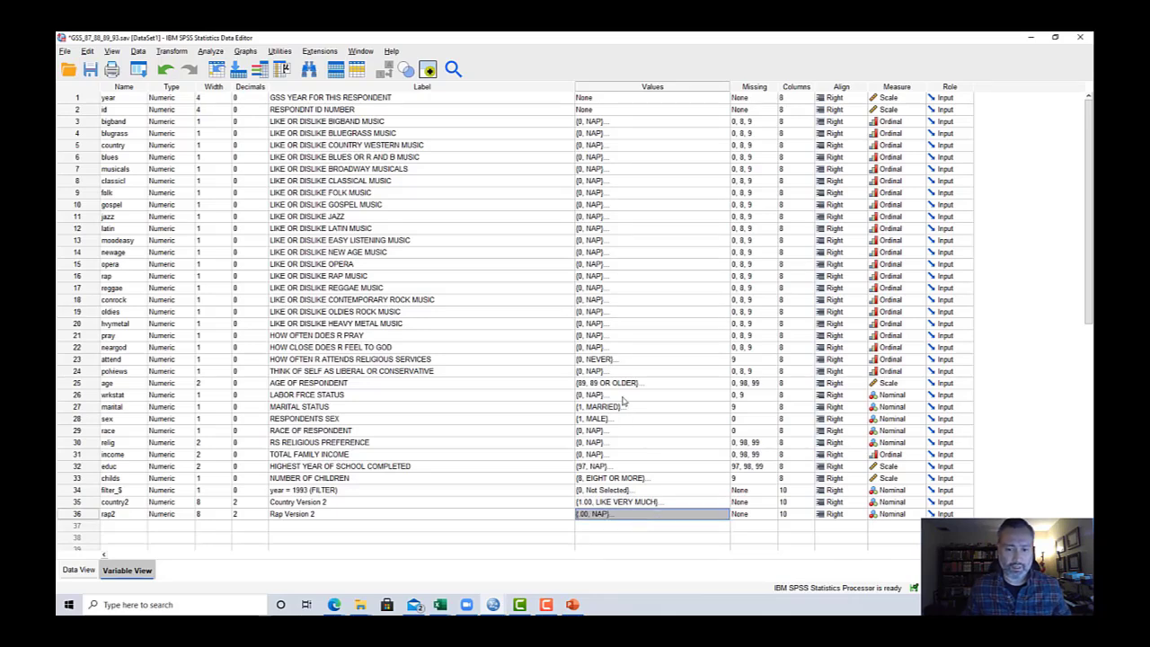
Step: Remove the value labels for 0 (NAP), 8 (DK MUCH ABOUT IT) and 9 (NA) from the rap2 variable
click(614, 241)
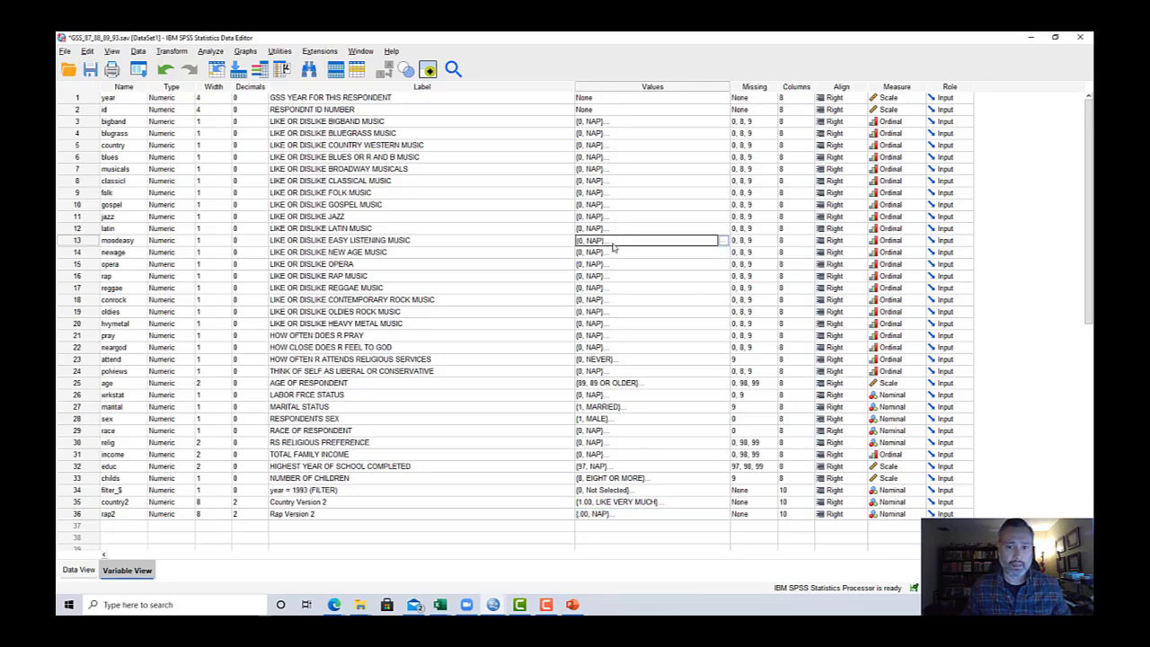
click(607, 513)
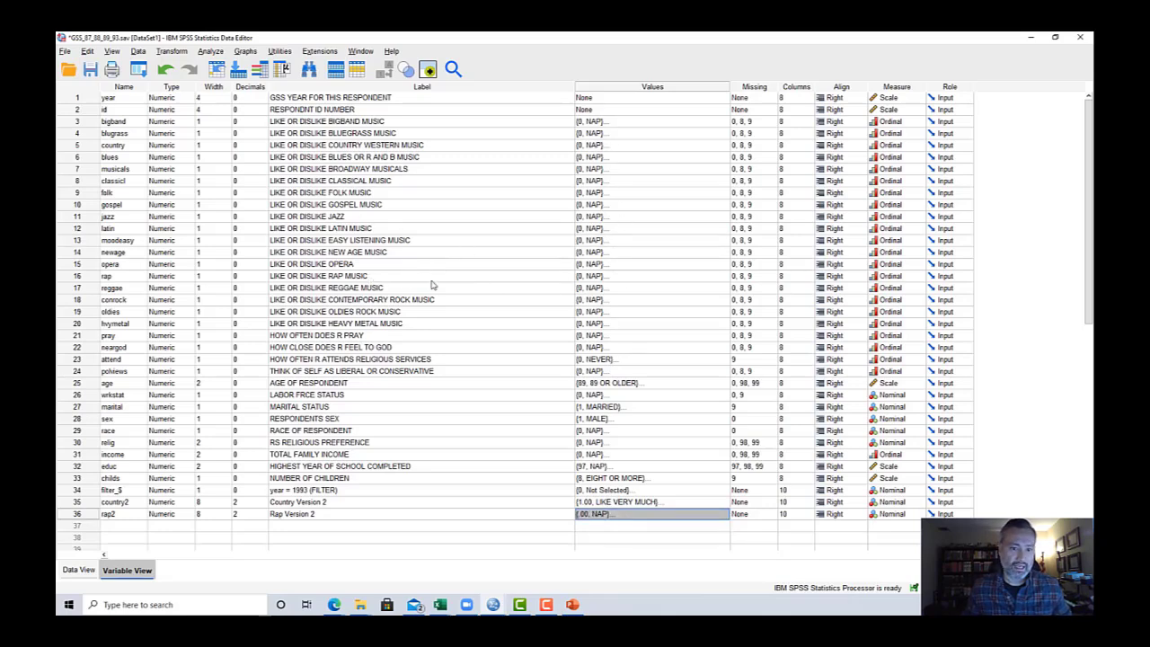
click(724, 514)
click(552, 306)
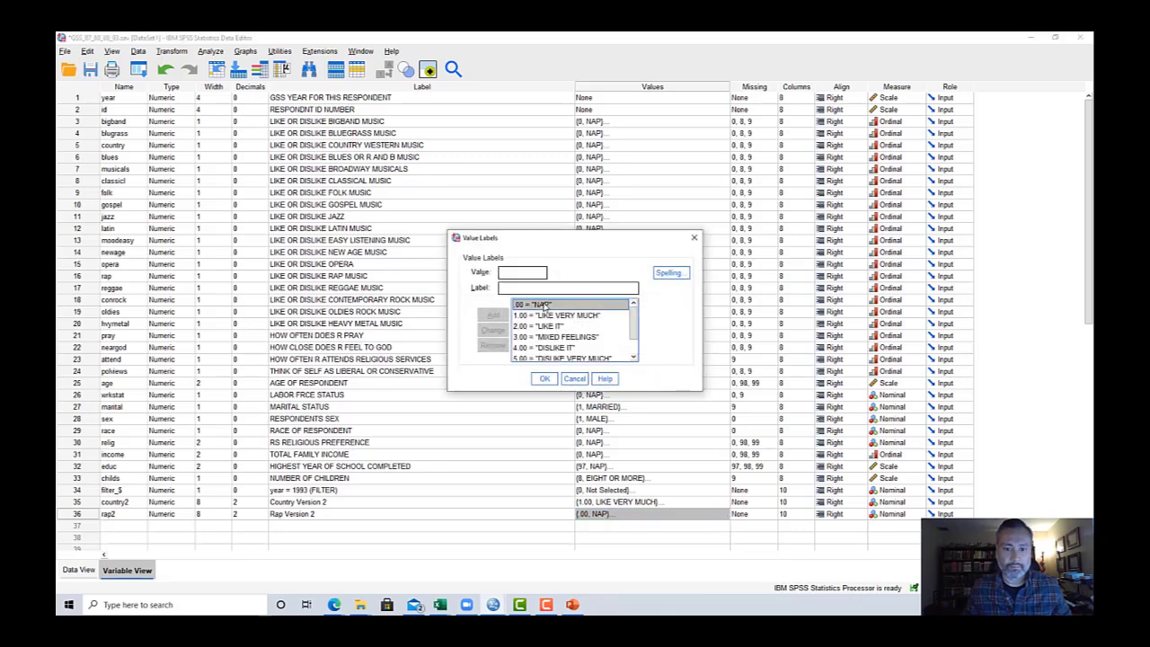
click(492, 346)
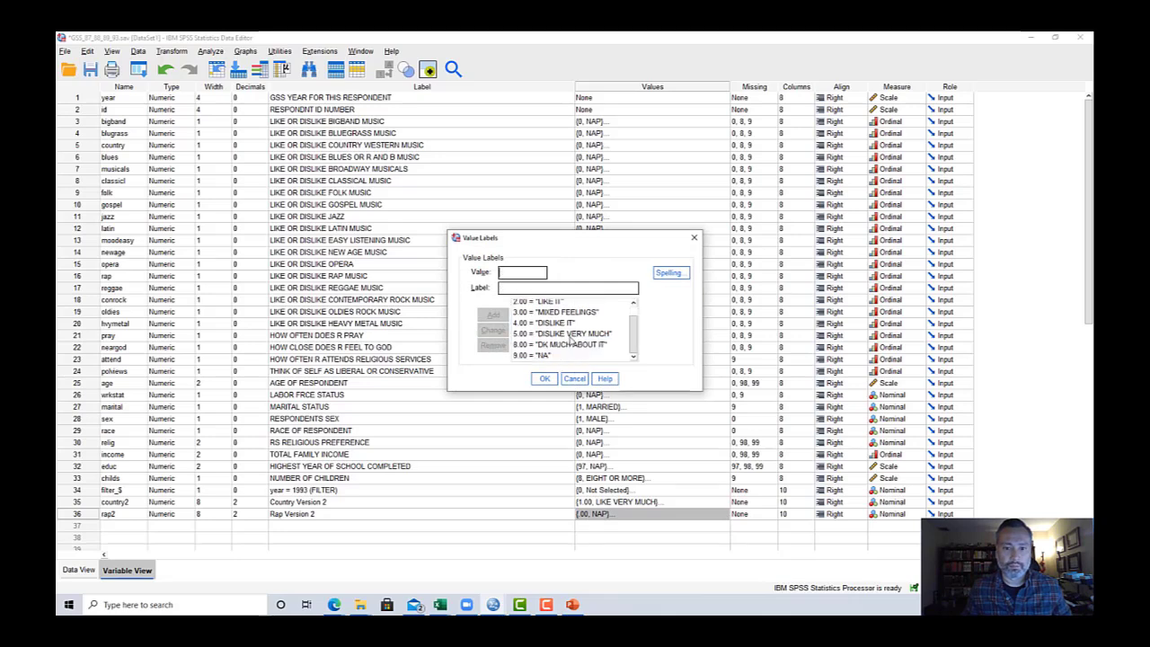
click(548, 345)
click(493, 346)
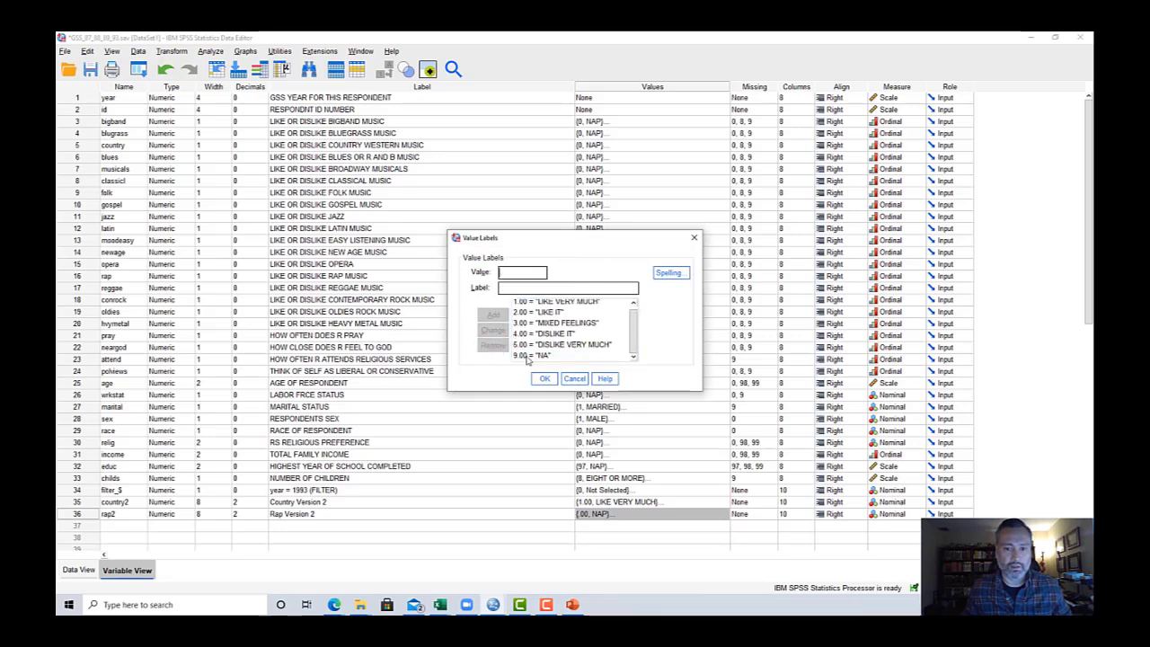
click(488, 351)
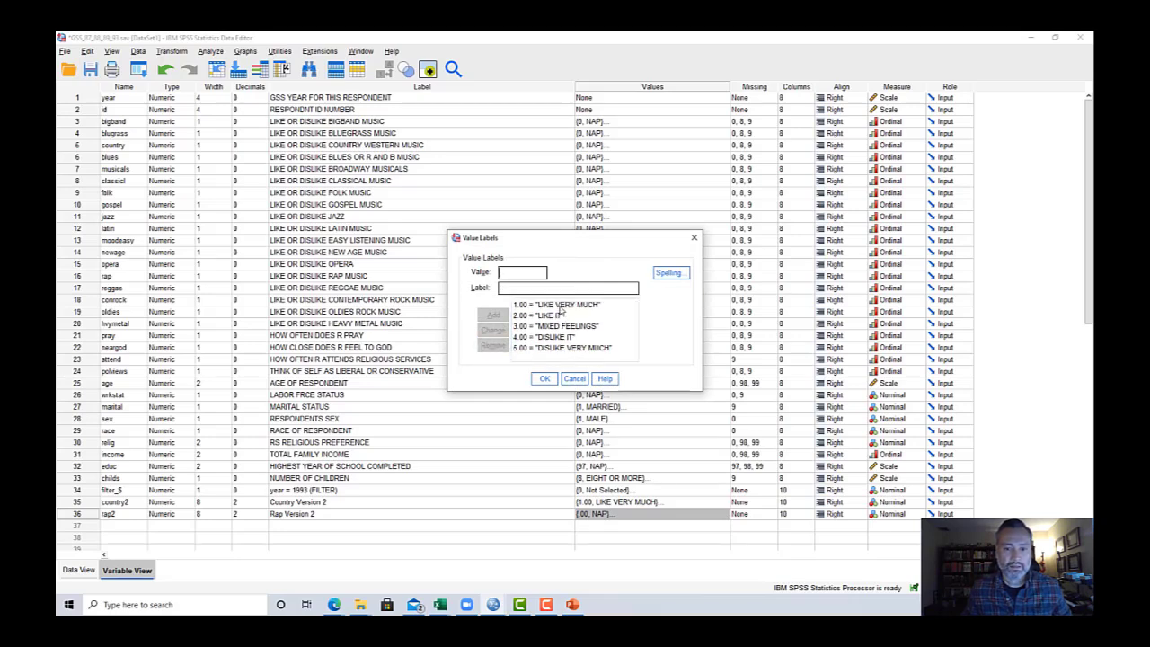
Step: Copy the label text LIKE VERY MUCH from value 1 of rap2 and remove that value label
click(559, 305)
drag(561, 287, 498, 287)
key(ctrl+c)
click(492, 348)
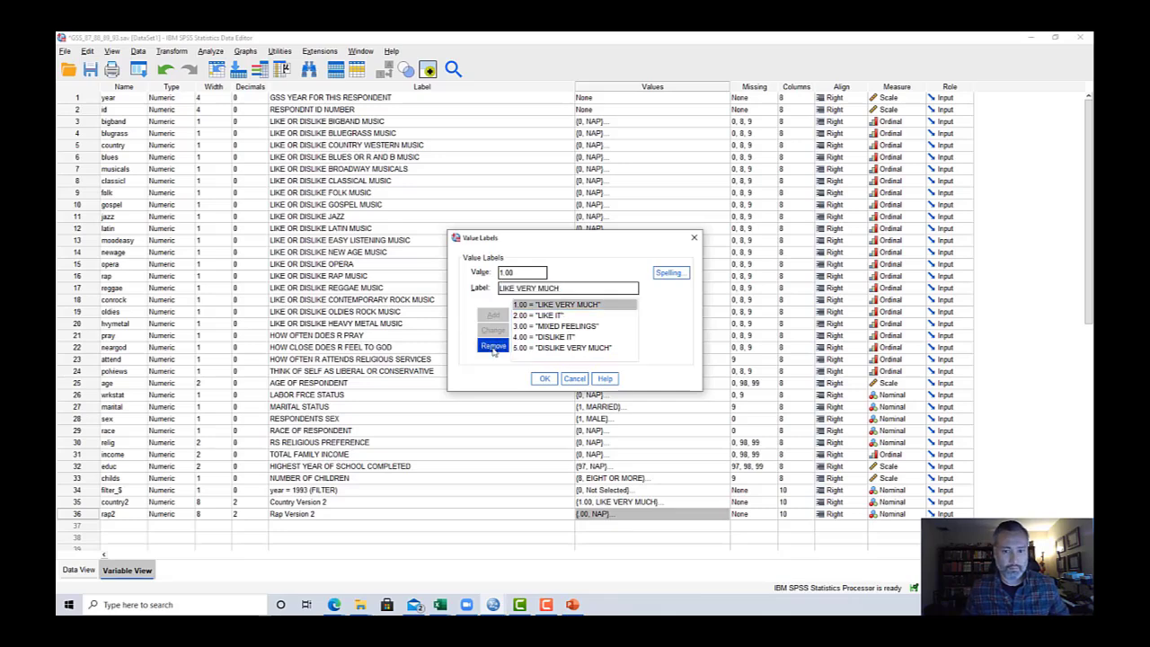
Step: Change the label of value 2 to LIKE IT/LIKE VERY MUCH and accept the rap2 value labels
click(529, 287)
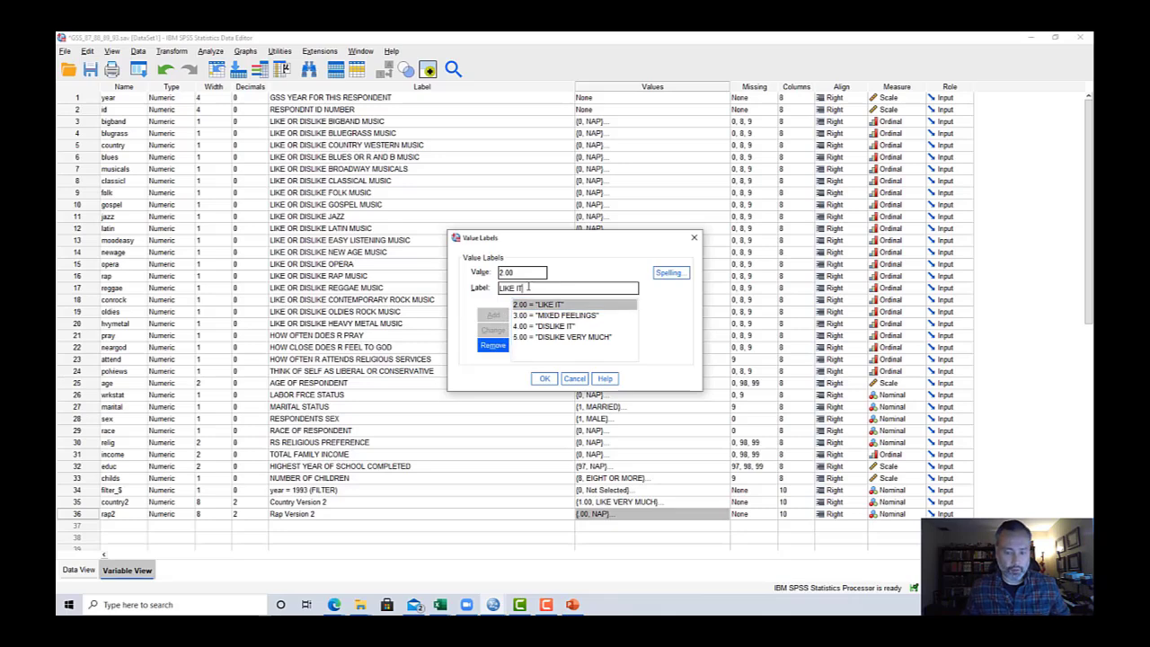
text(/)
key(ctrl+v)
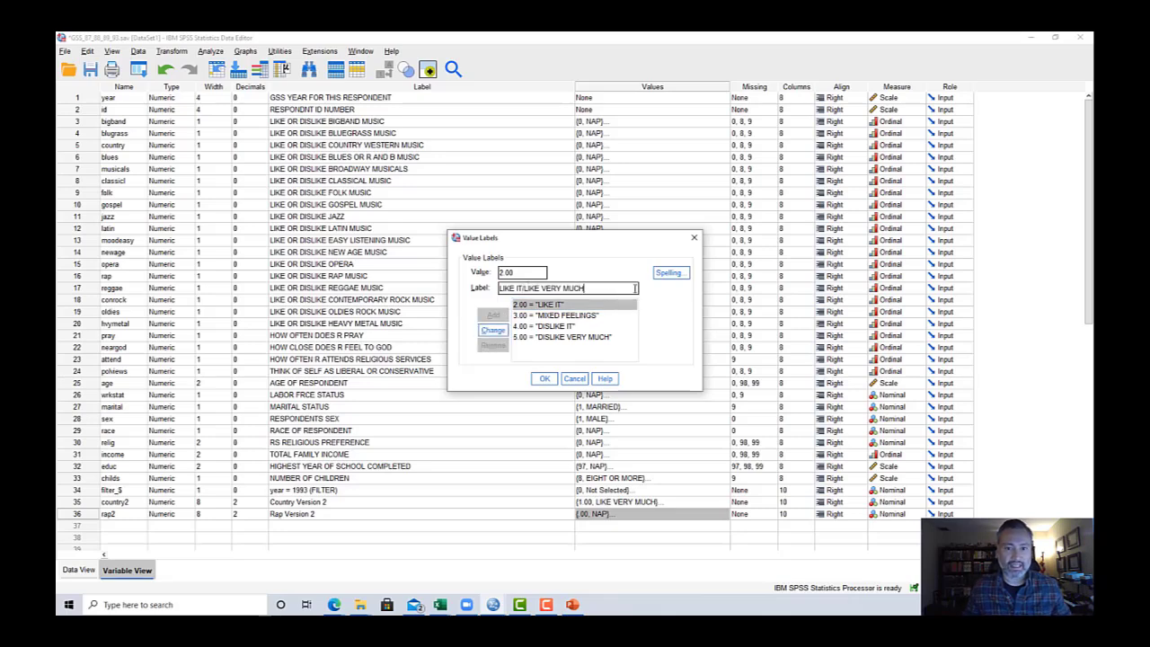
click(494, 331)
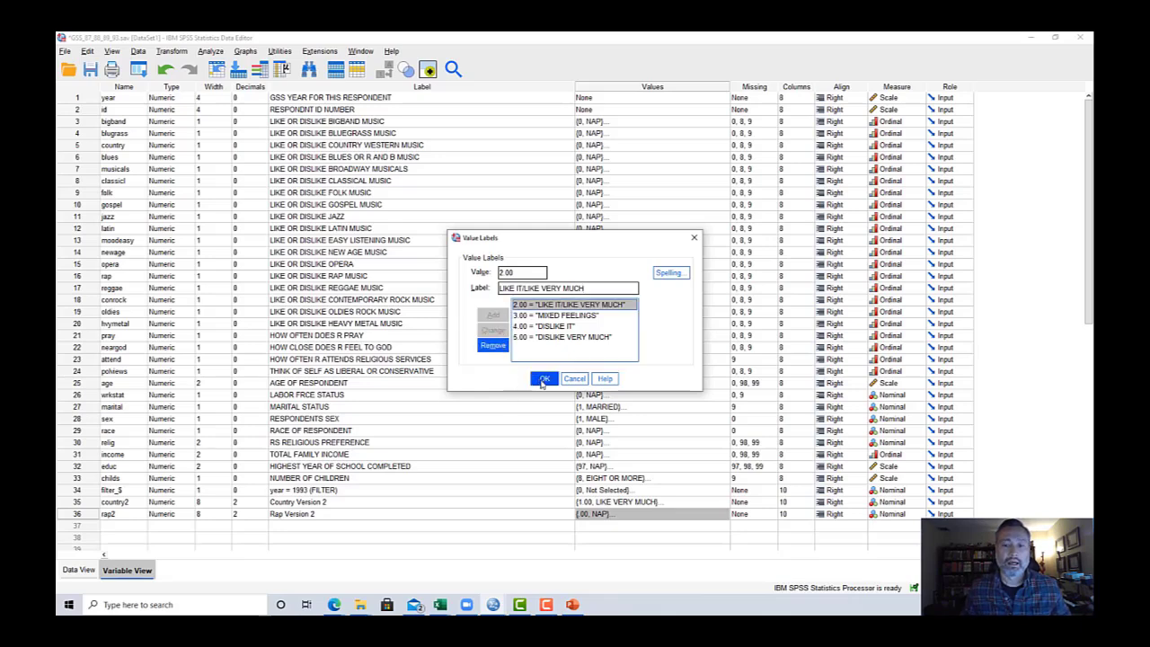
double_click(543, 378)
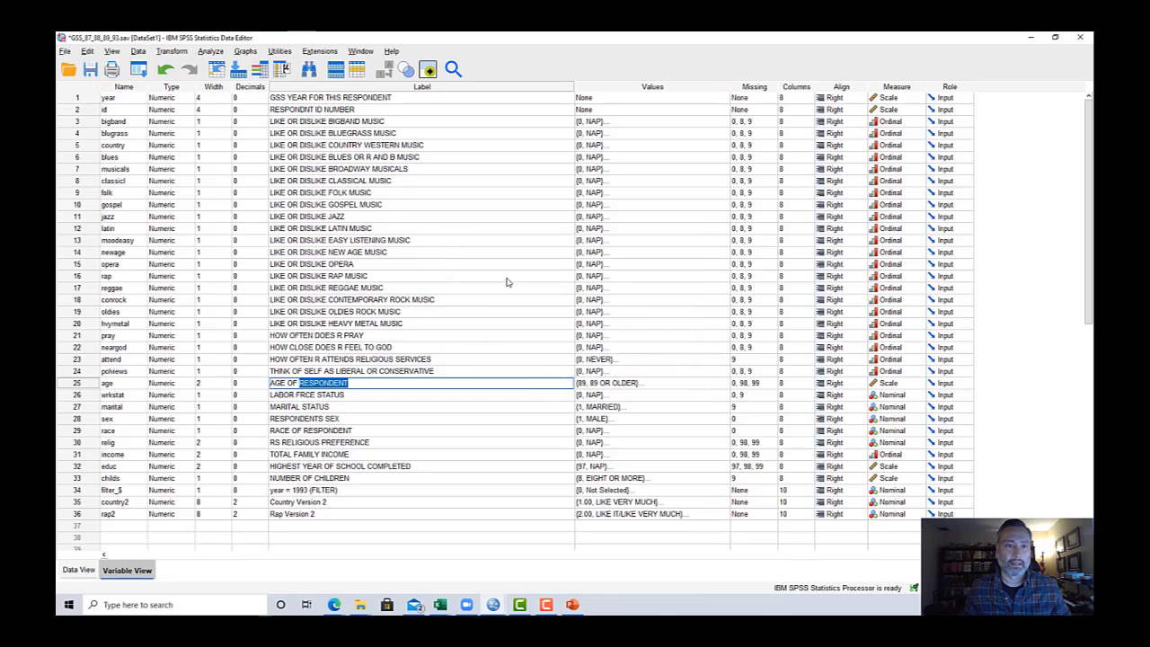
Step: In the syntax file, place a copy of the rap by race CROSSTABS block below the rap2 recode
click(493, 604)
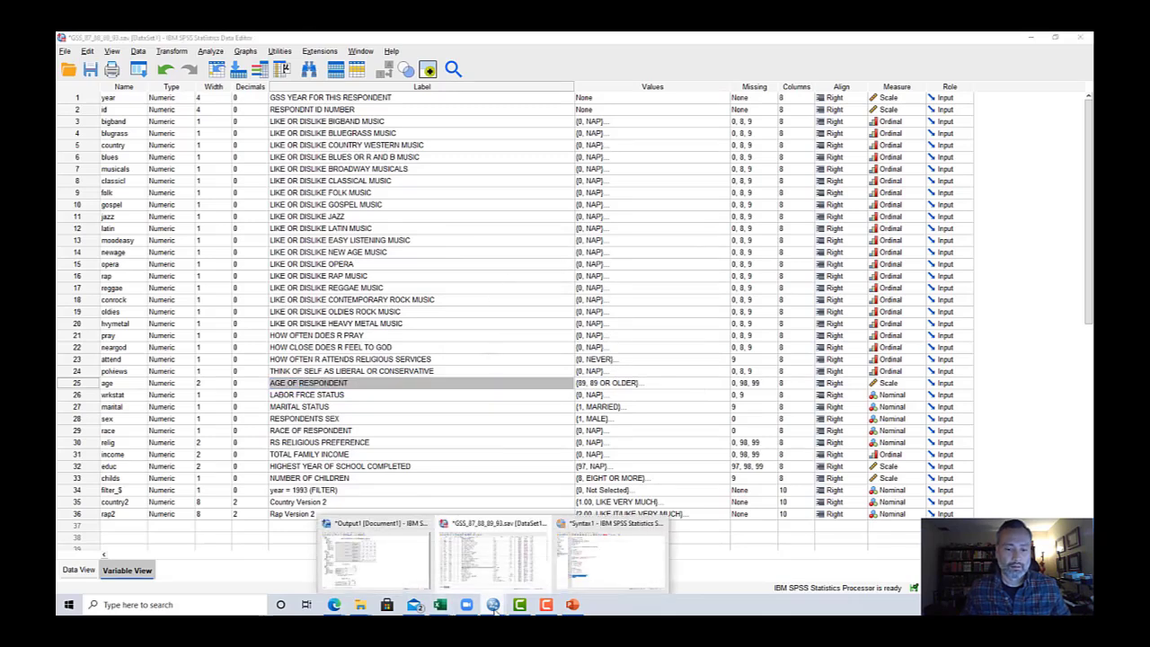
click(617, 560)
click(306, 443)
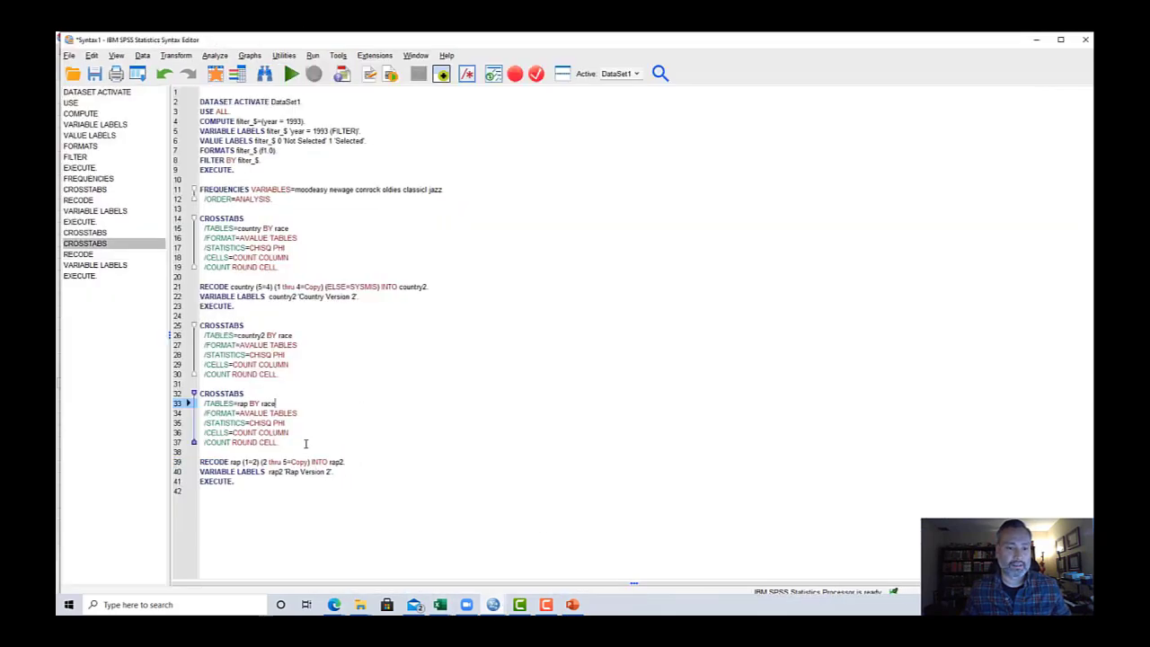
drag(281, 441, 196, 393)
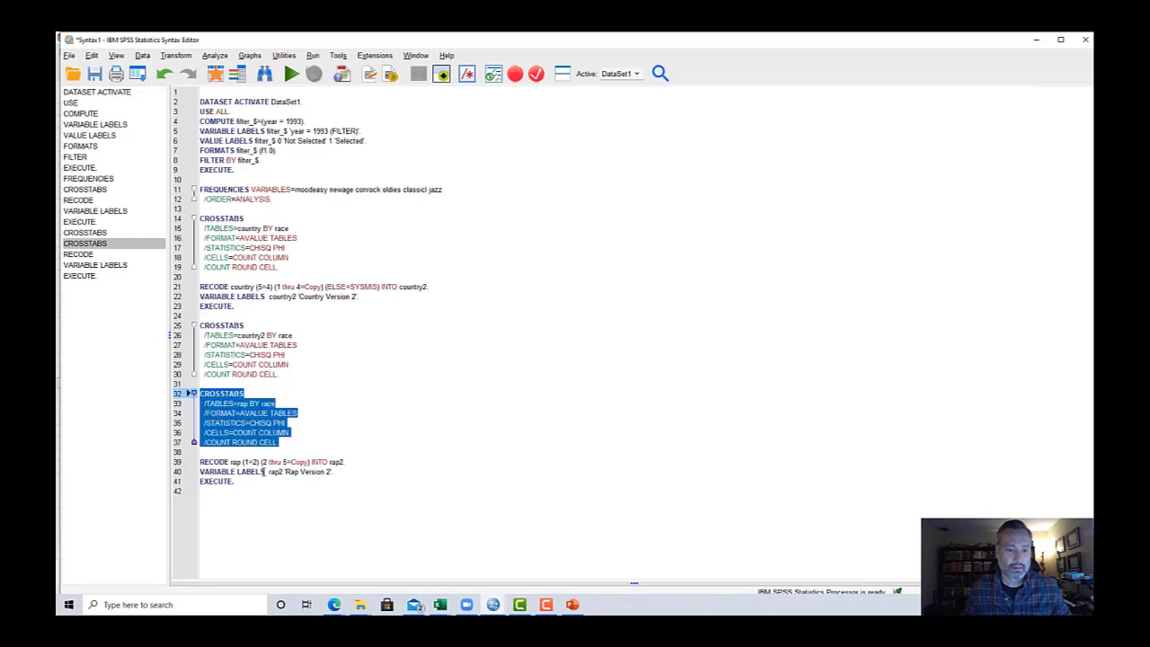
key(ctrl+c)
click(280, 498)
key(ctrl+v)
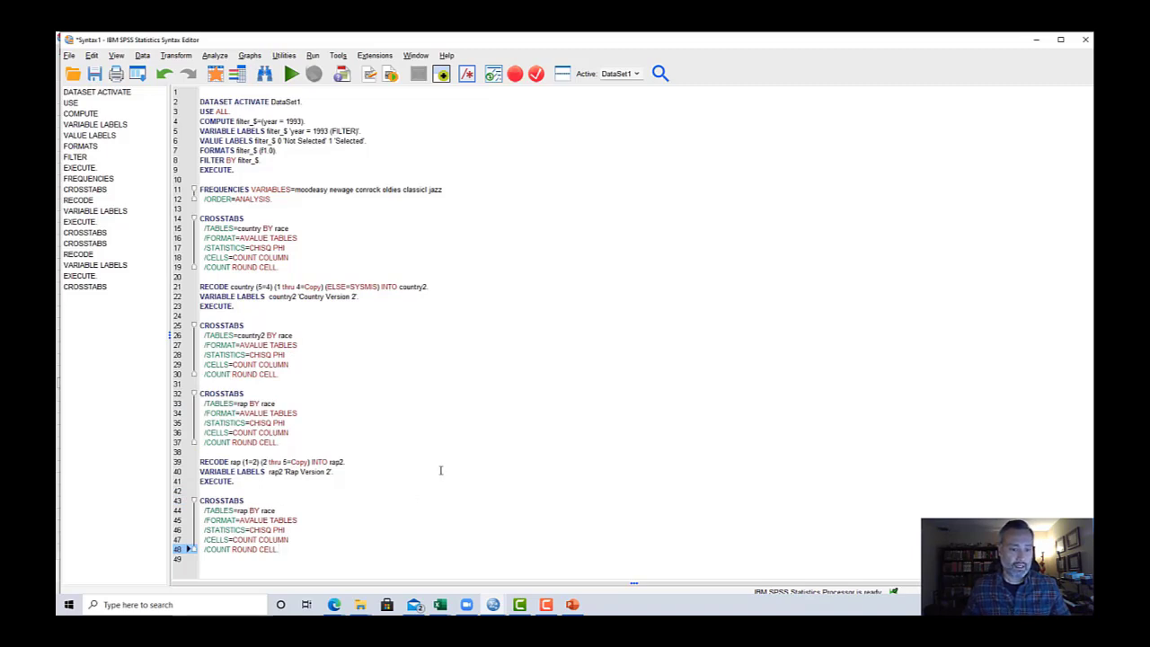
Step: Change the table variable in the copied block to rap2, run just that block and view its crosstab and chi-square results
click(249, 509)
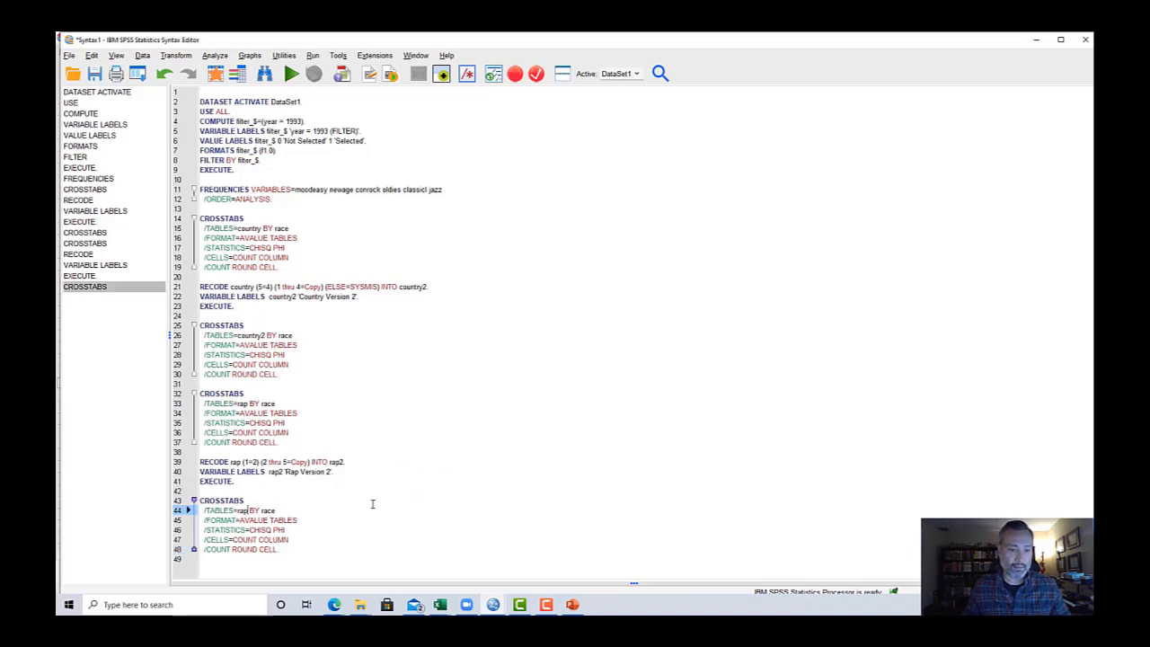
text(2)
drag(266, 547, 198, 500)
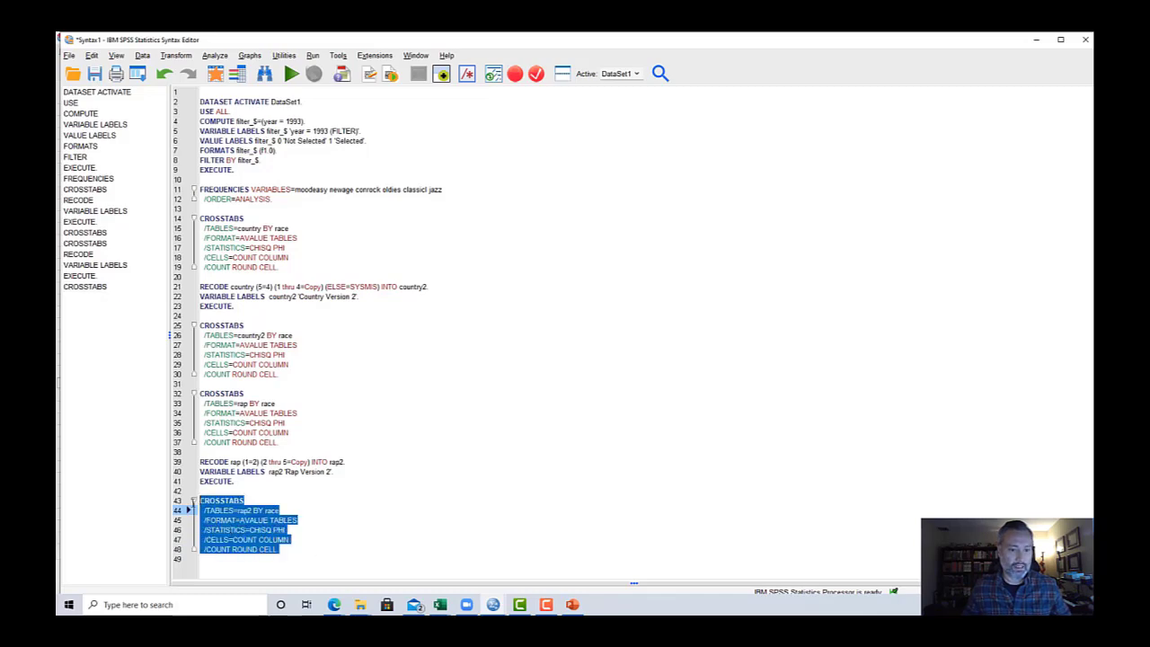
click(291, 74)
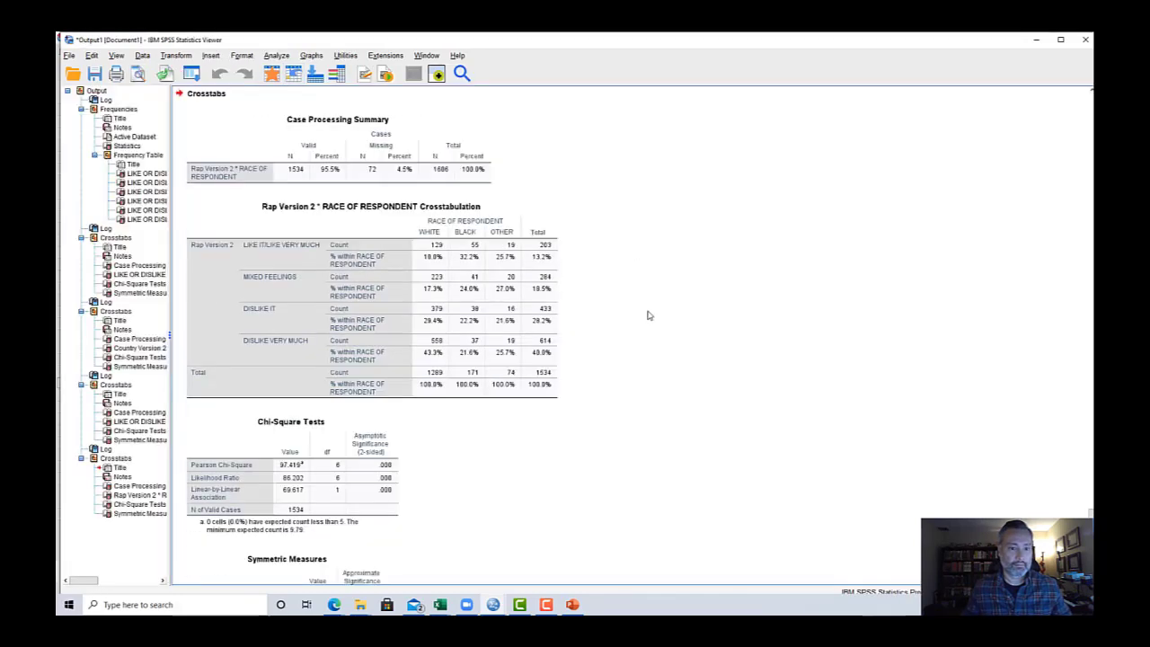
scroll(647, 315, down, 2)
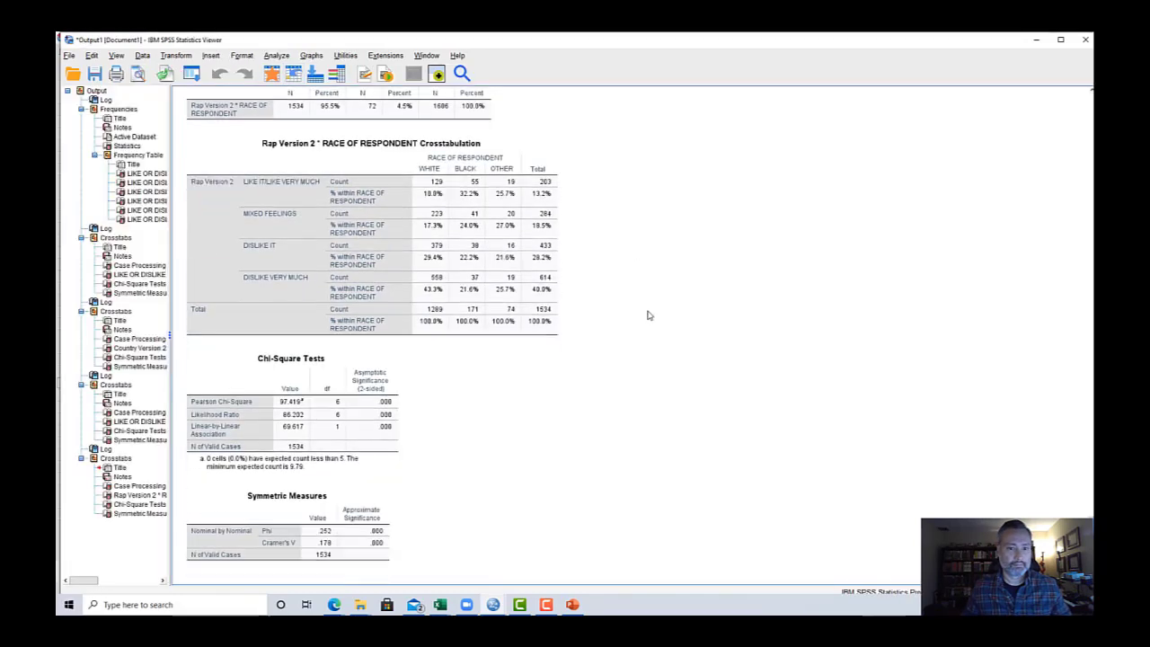
click(550, 262)
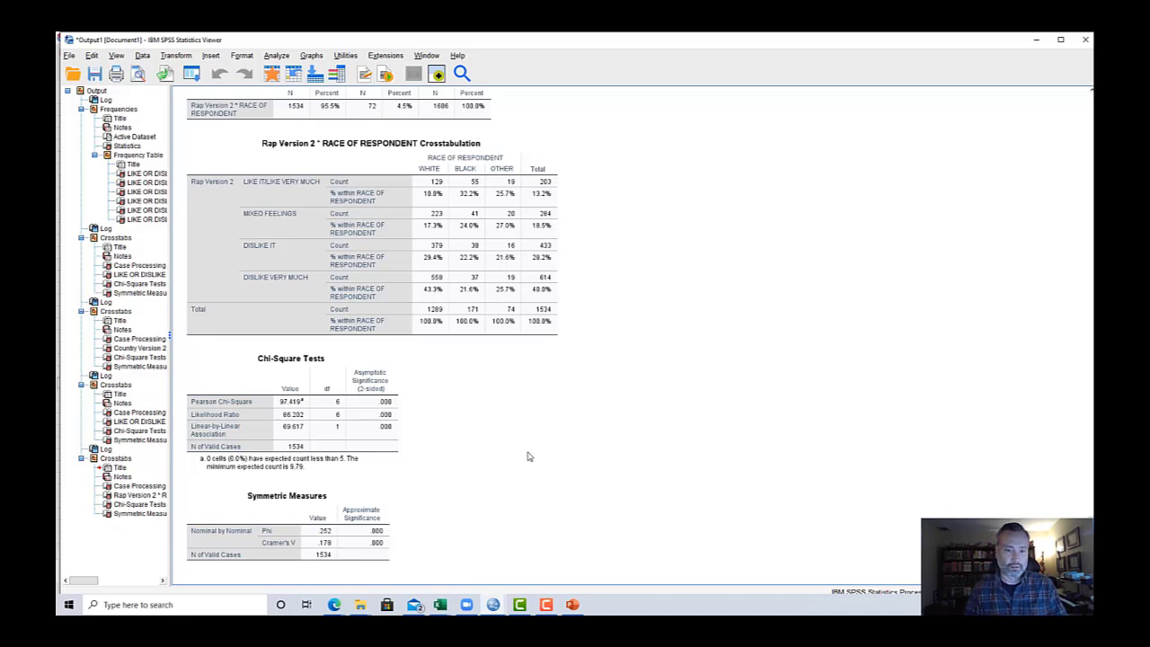
Step: Read the Exercise 4 instructions in the slide presentation and check the variable names in the SPSS data file
key(alt+Tab)
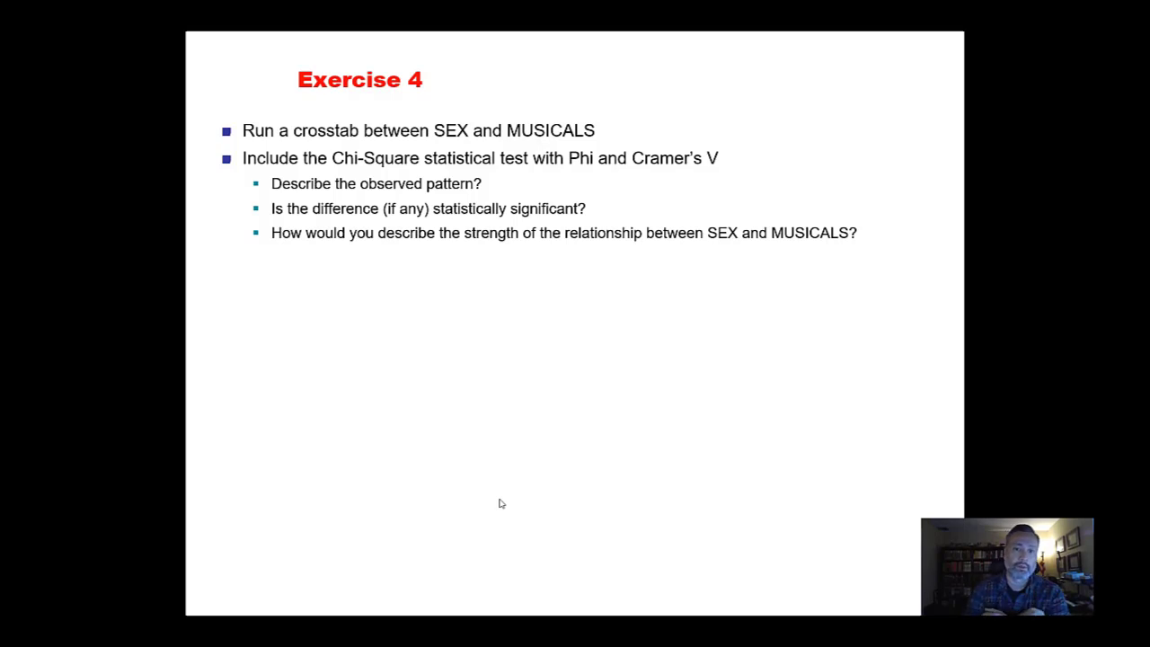
click(142, 585)
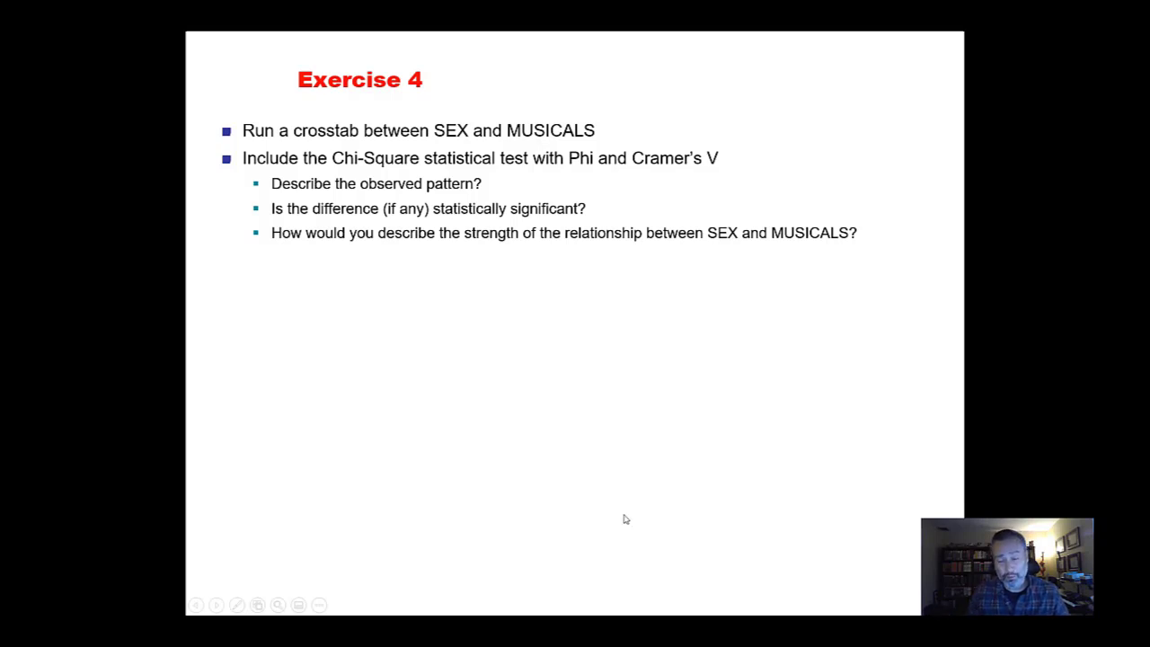
key(alt+Tab)
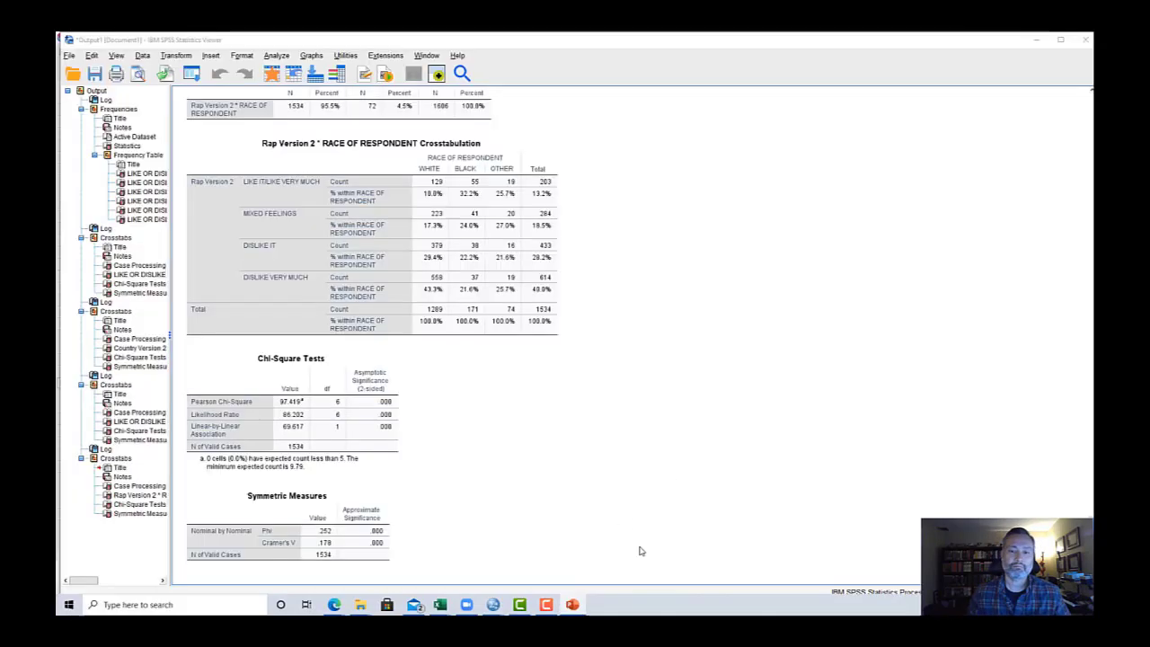
mouse_move(493, 604)
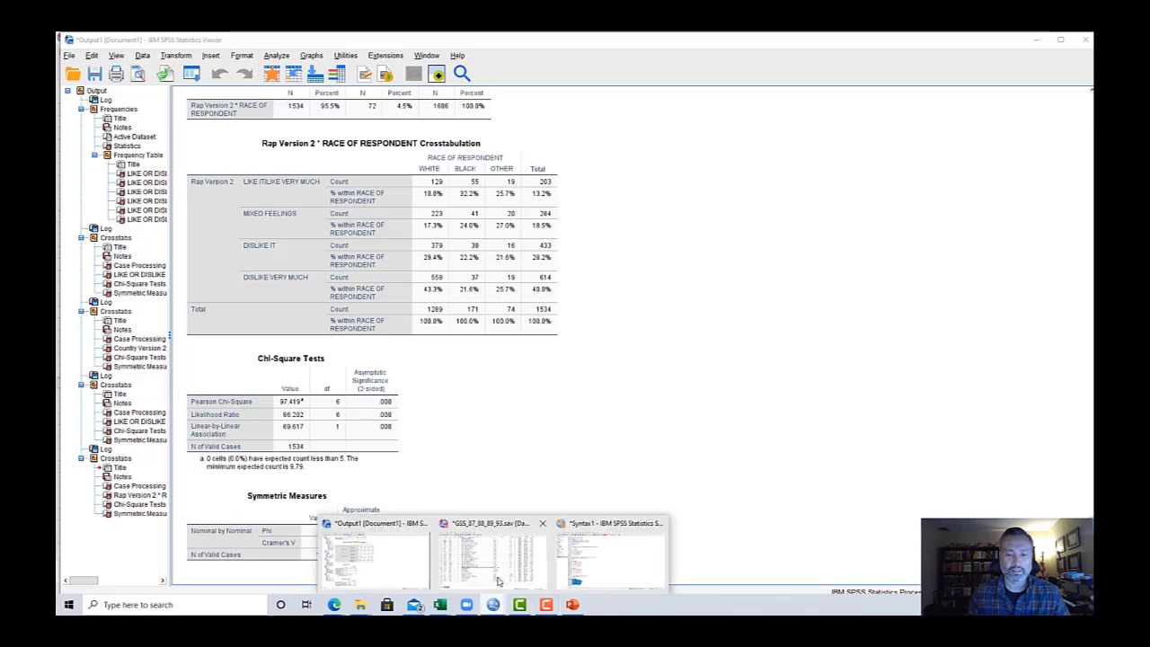
click(499, 564)
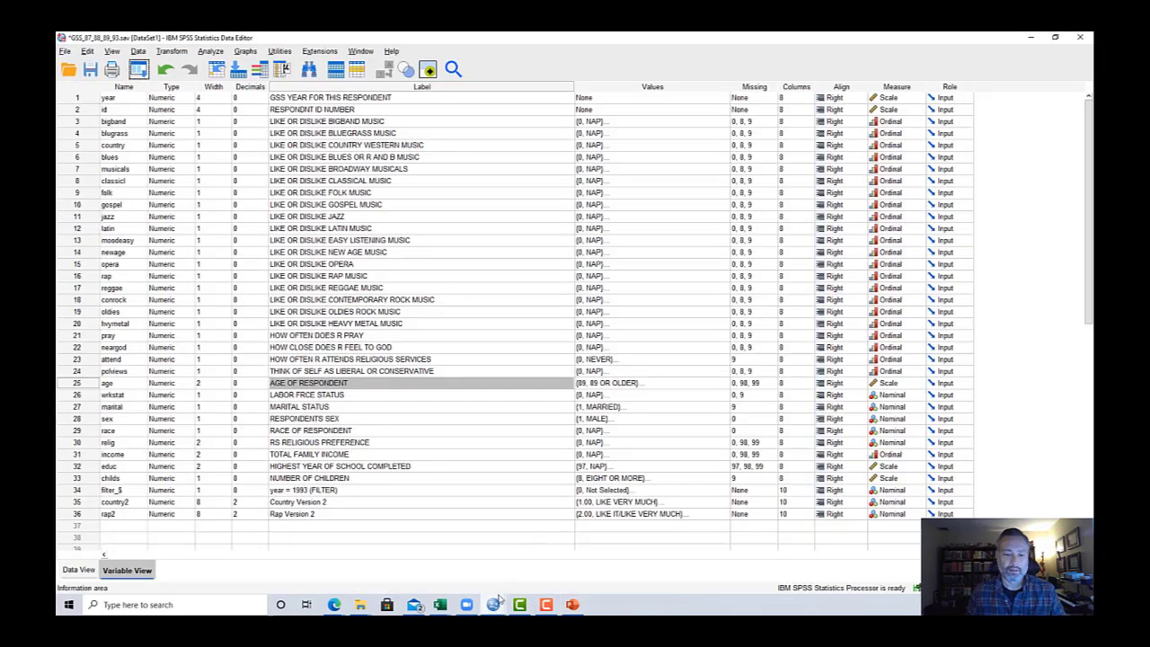
Step: Add a copy of the rap2 by race CROSSTABS block at the end of the syntax file
mouse_move(493, 606)
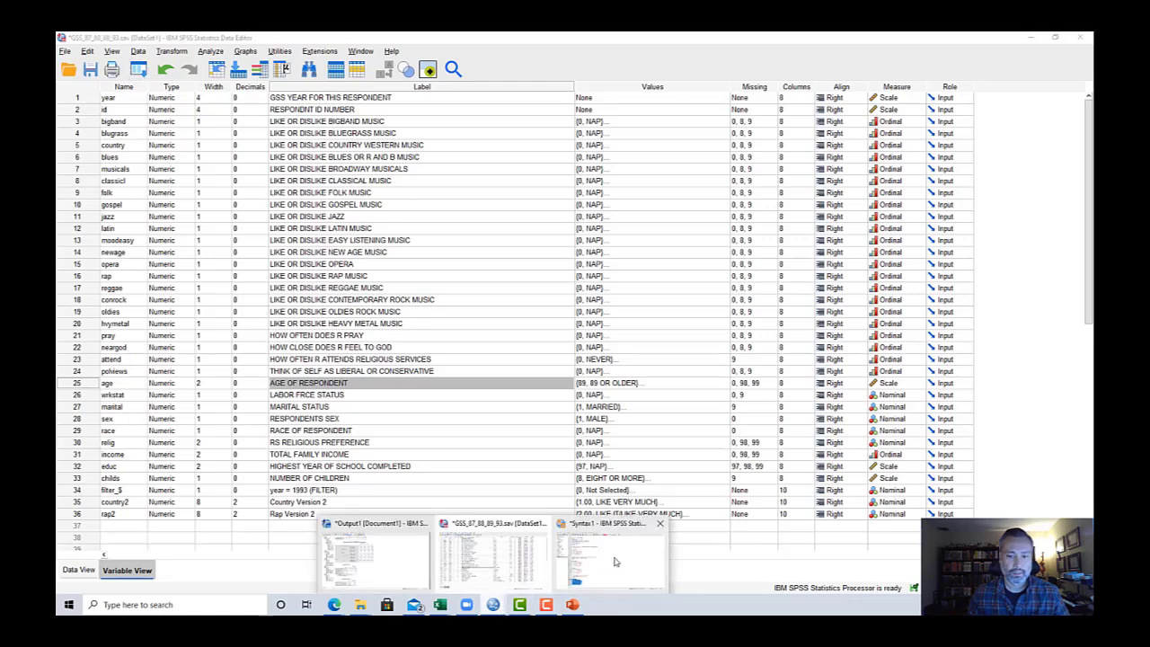
click(617, 562)
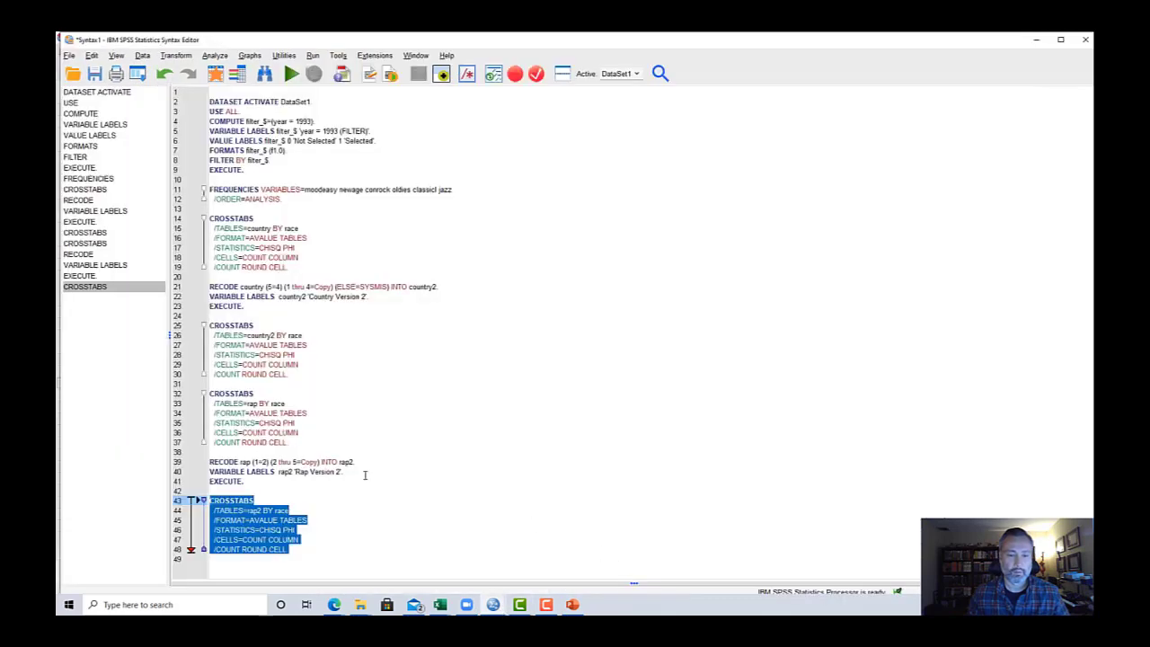
click(309, 548)
key(ctrl+v)
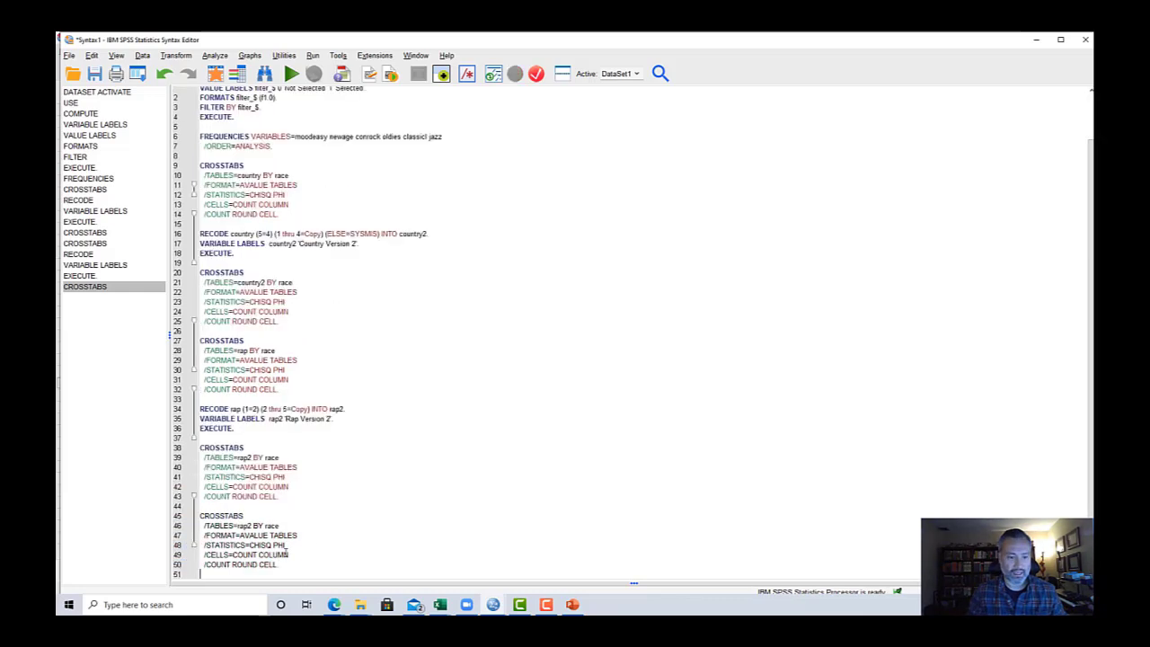
Step: Edit the tables line of the last CROSSTABS block to read musicals BY sex
double_click(241, 526)
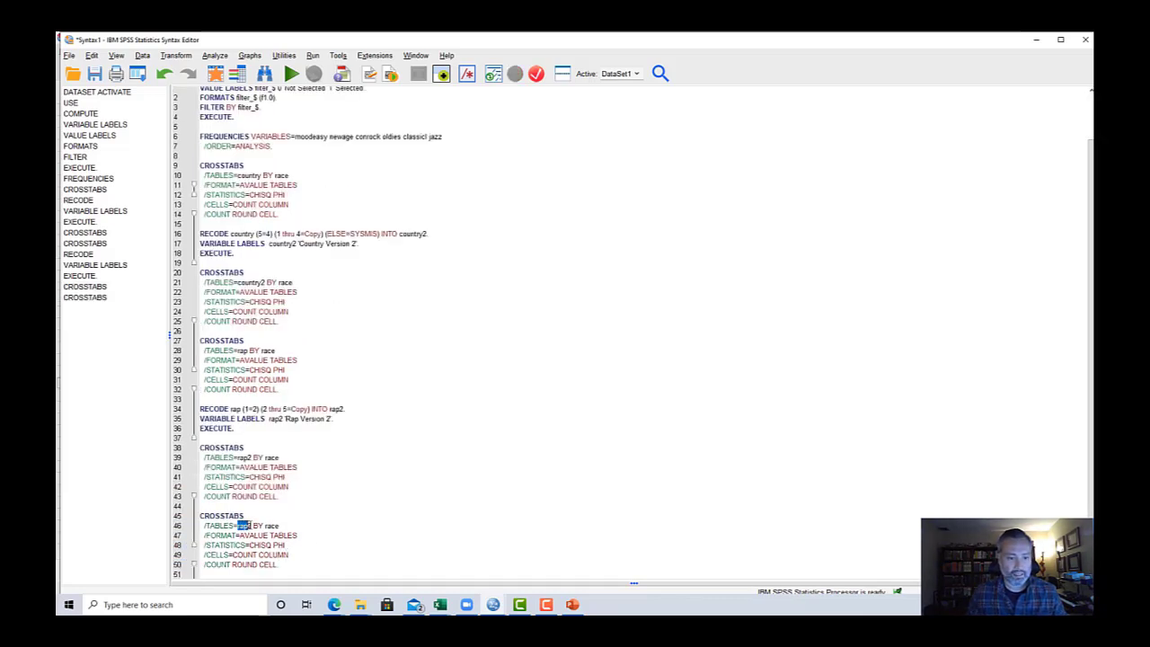
key(BackSpace)
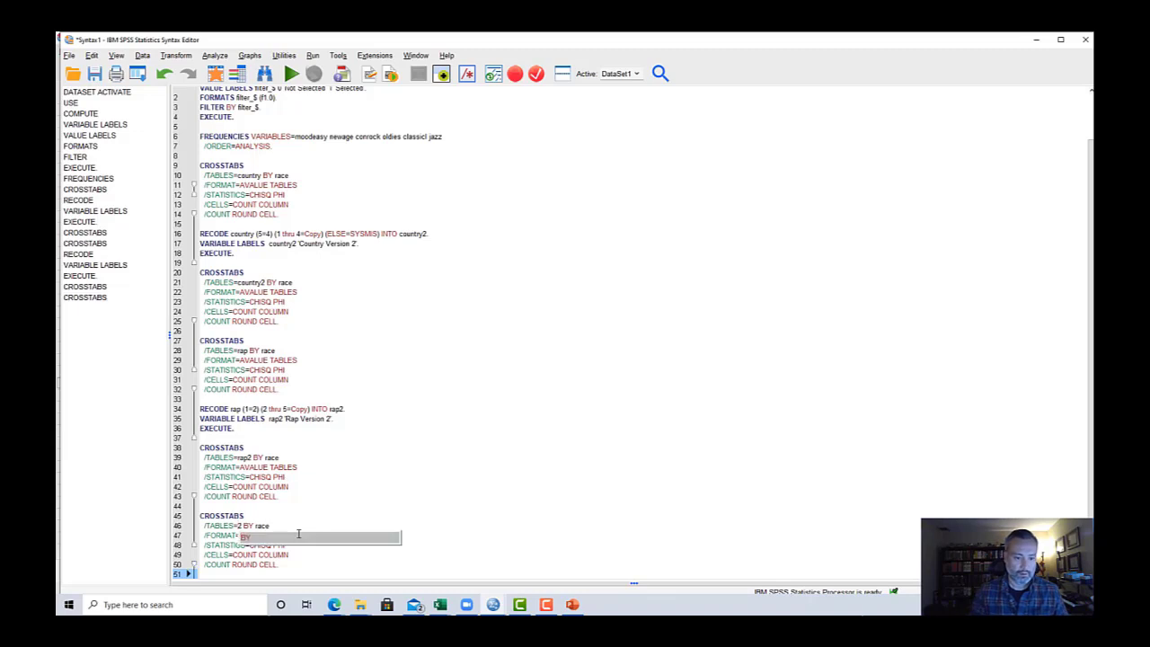
text(musicals)
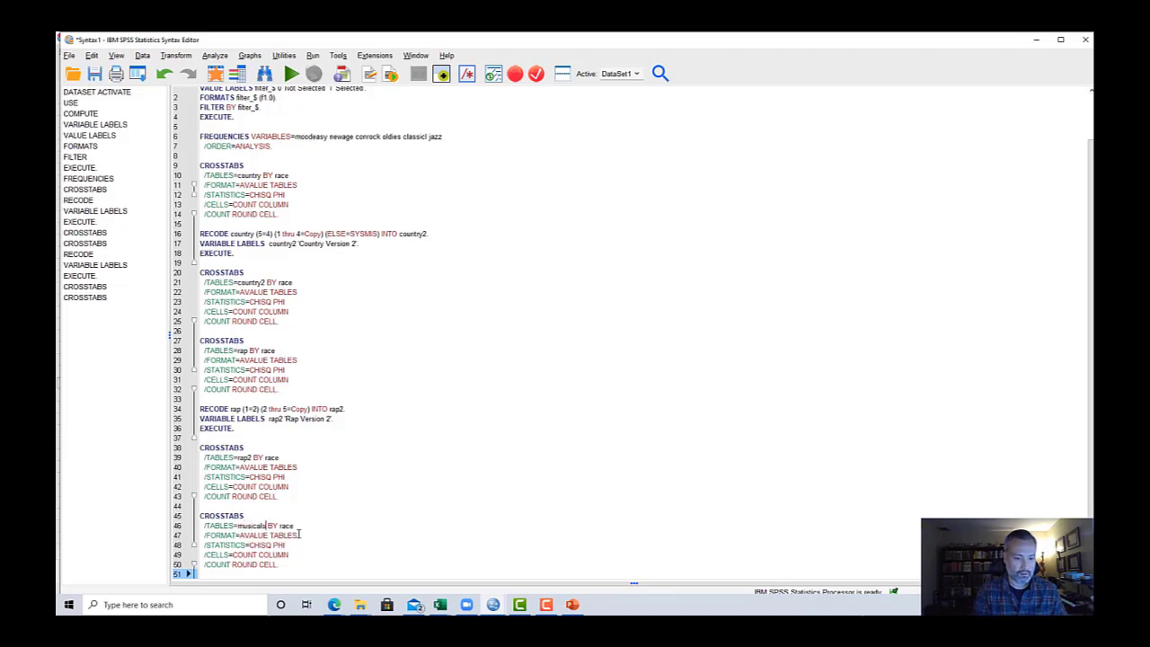
double_click(285, 525)
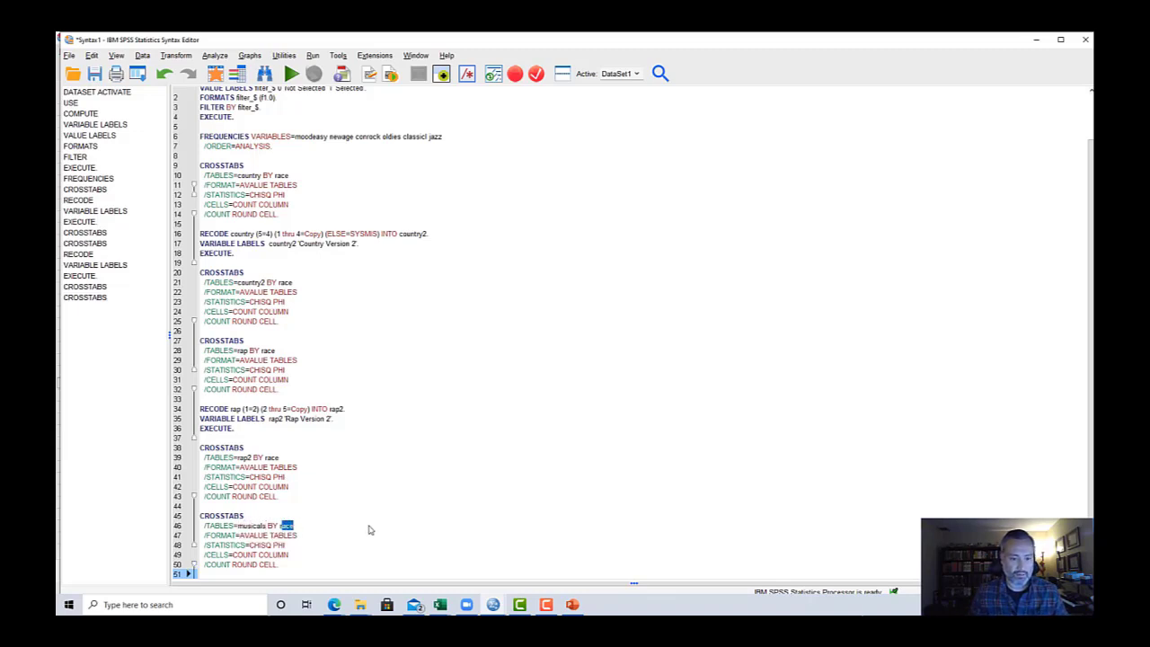
key(BackSpace)
text(sex)
Step: Run just the musicals by sex crosstab block and view its table, chi-square tests and symmetric measures
scroll(368, 525, down, 1)
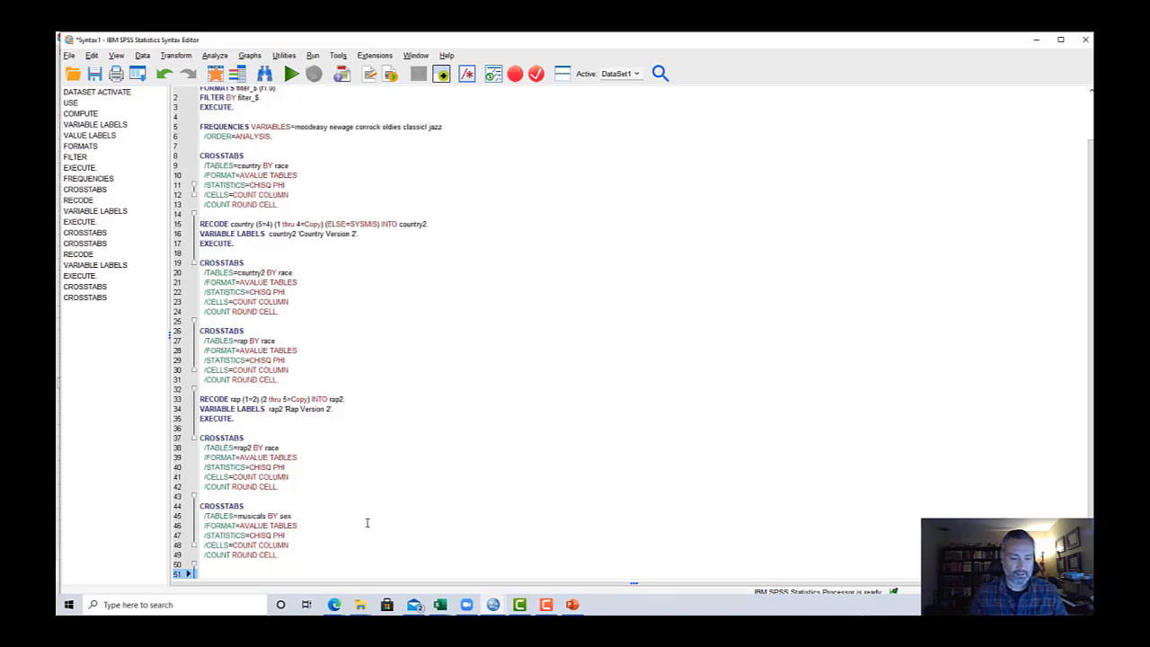
drag(297, 557, 191, 505)
click(291, 73)
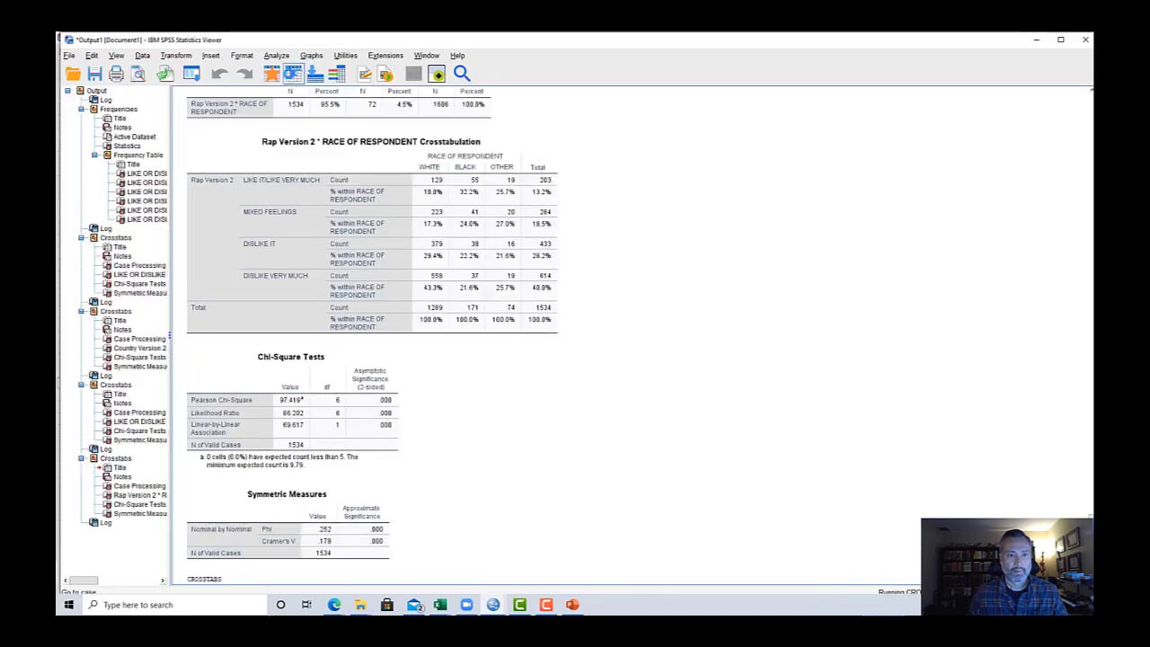
scroll(636, 414, down, 3)
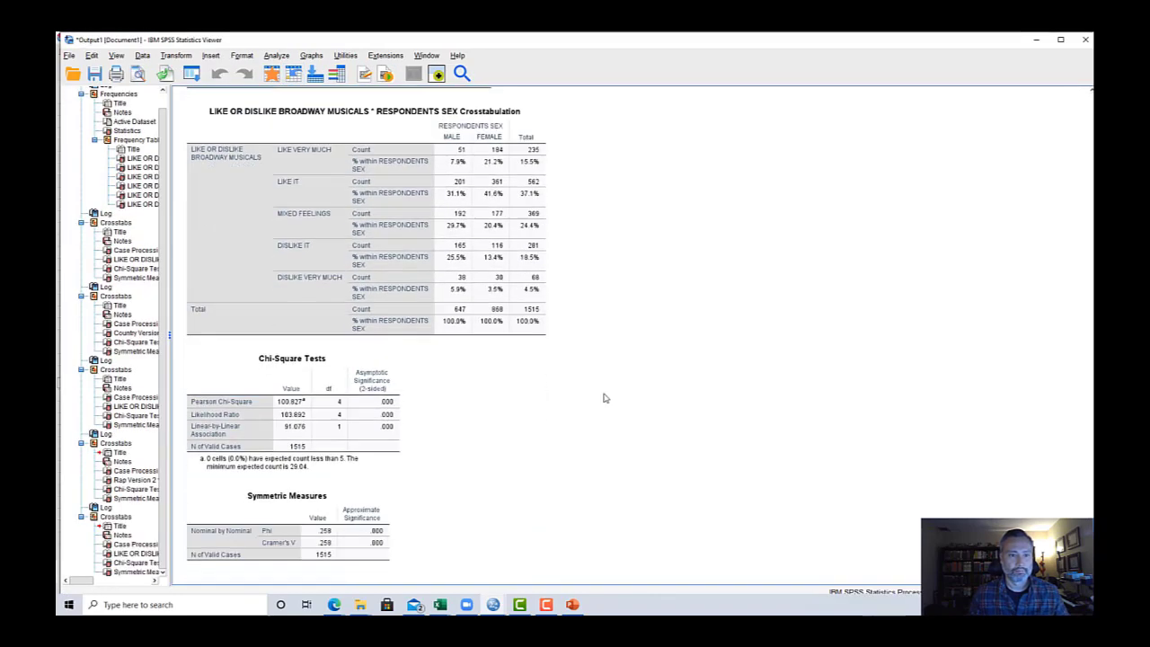
Step: Examine the musicals by sex crosstabulation and its chi-square tests, comparing the column percentages with the rap2 by race table
click(374, 185)
click(237, 467)
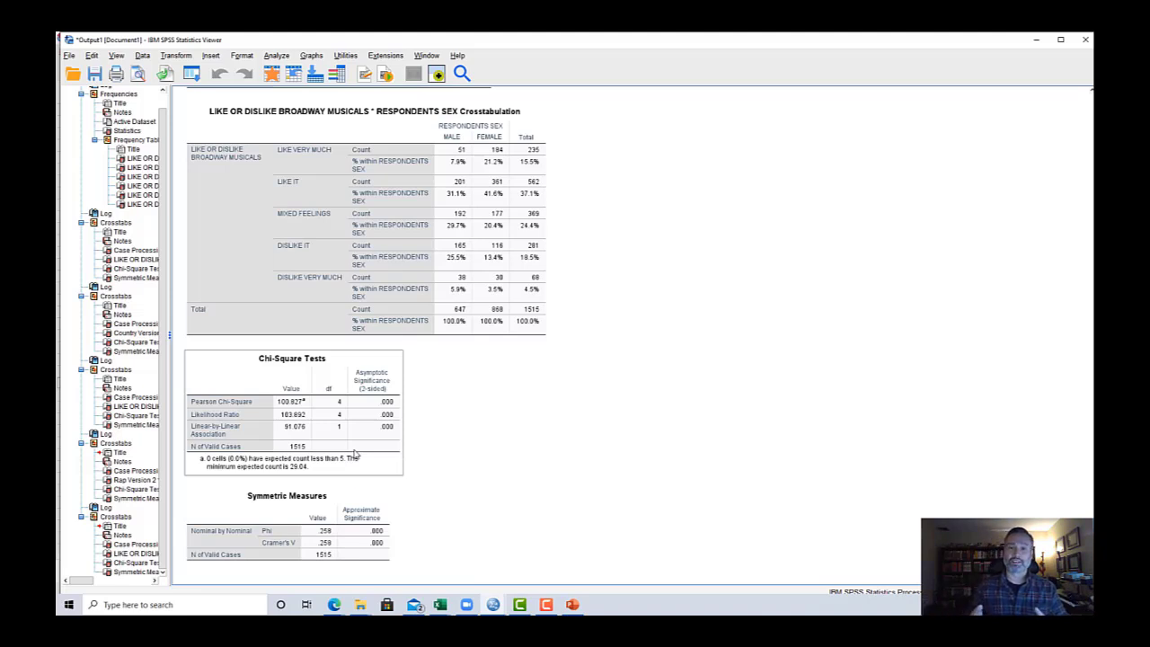
click(528, 183)
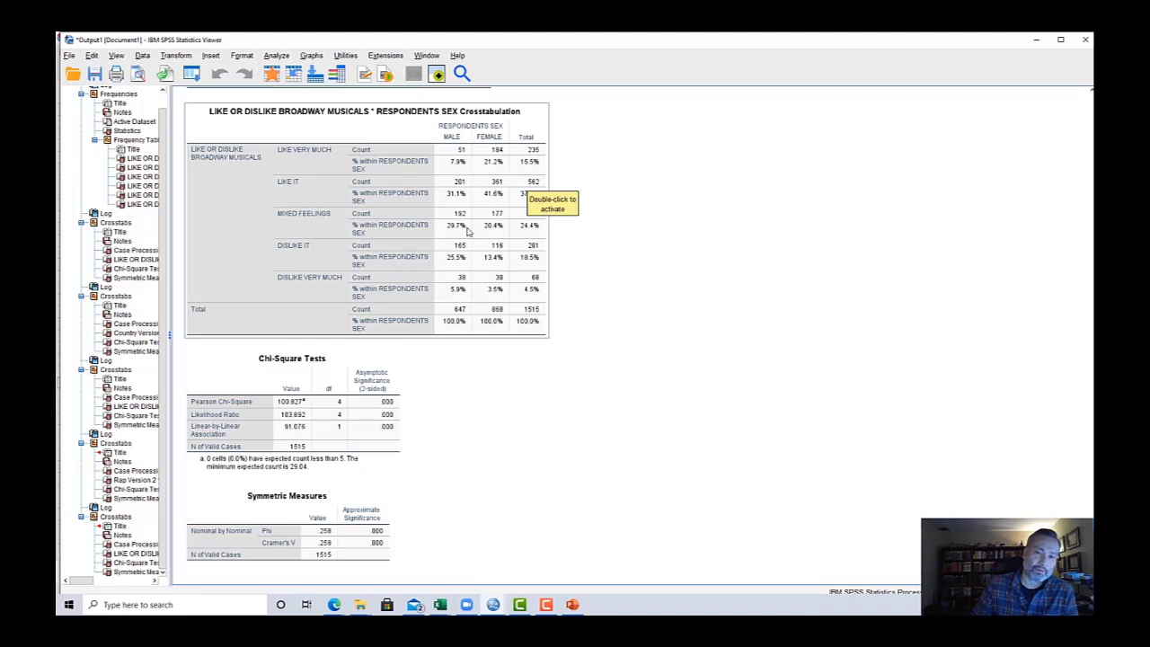
scroll(467, 232, up, 15)
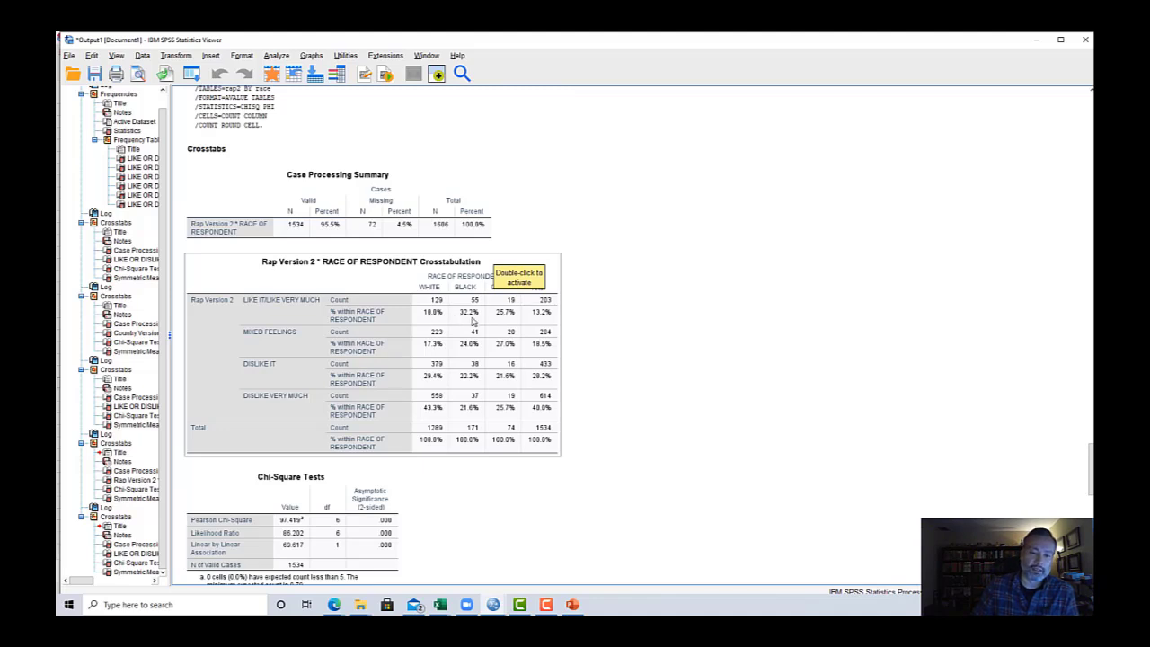
scroll(473, 322, down, 10)
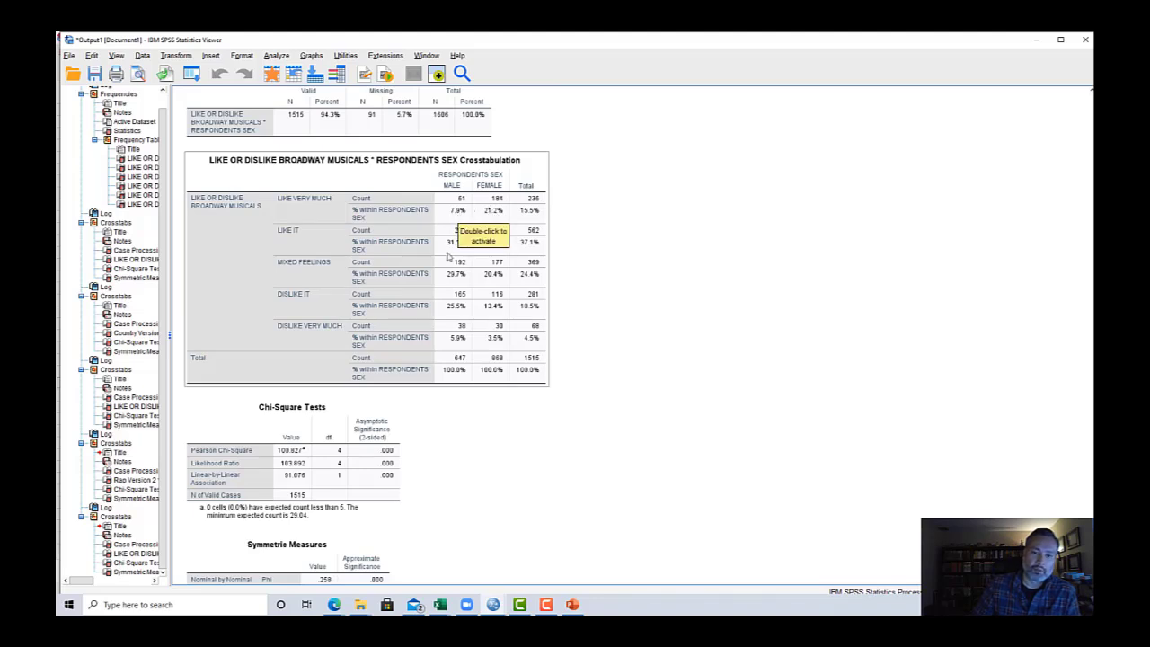
click(656, 272)
click(472, 246)
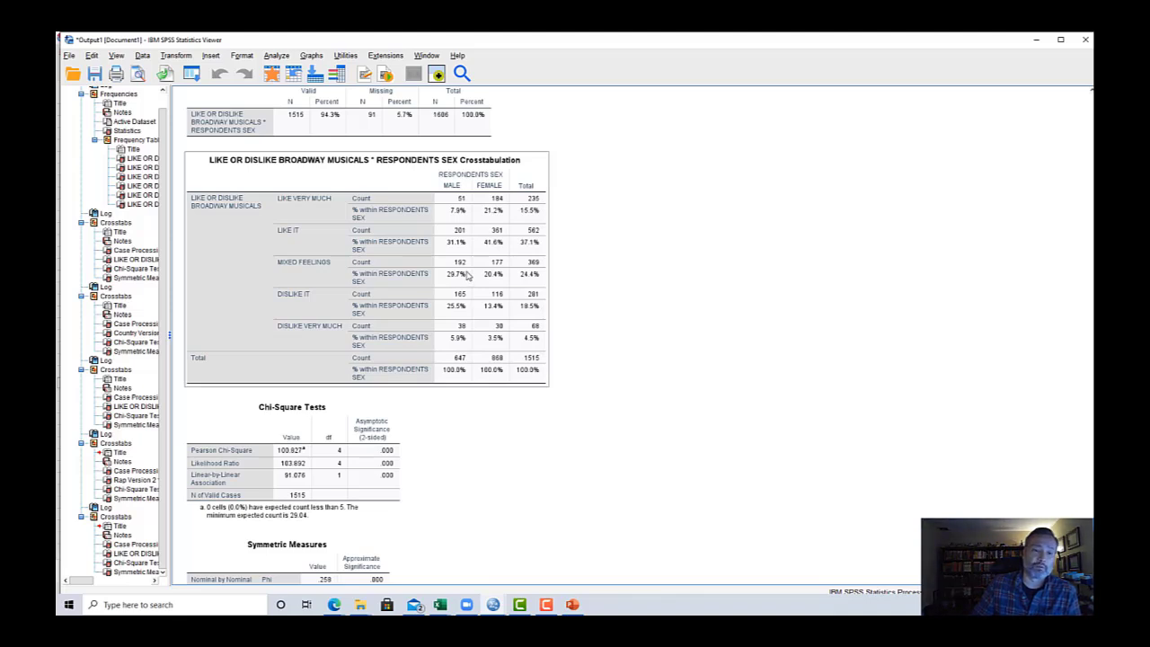
scroll(454, 305, down, 1)
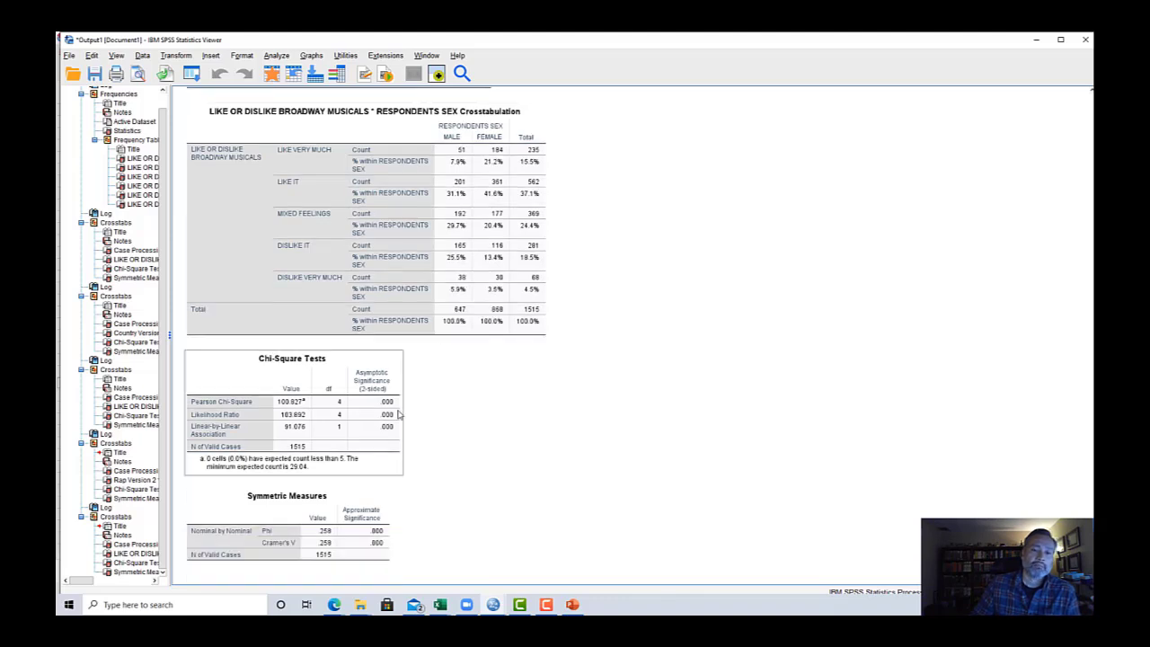